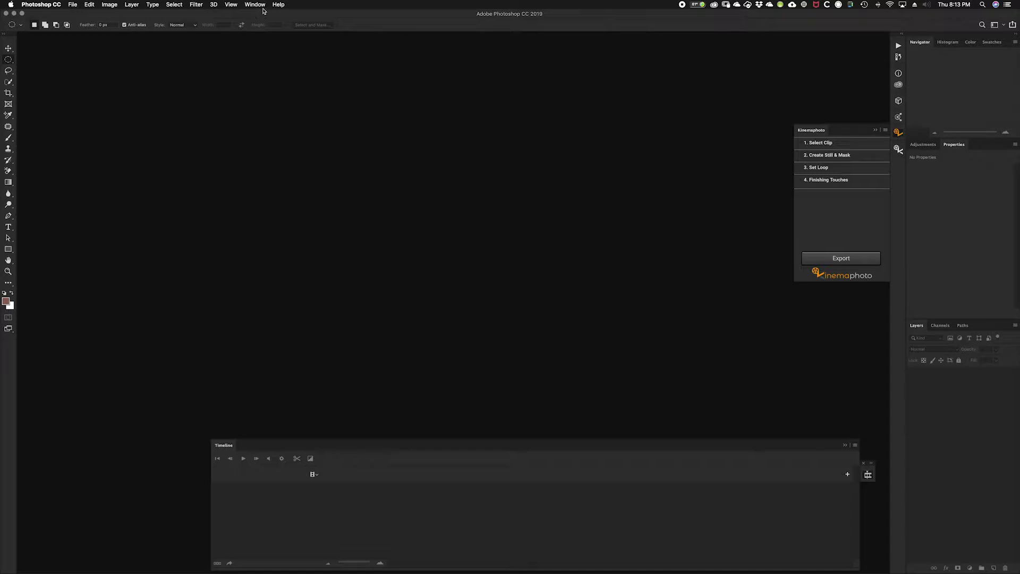
click(255, 6)
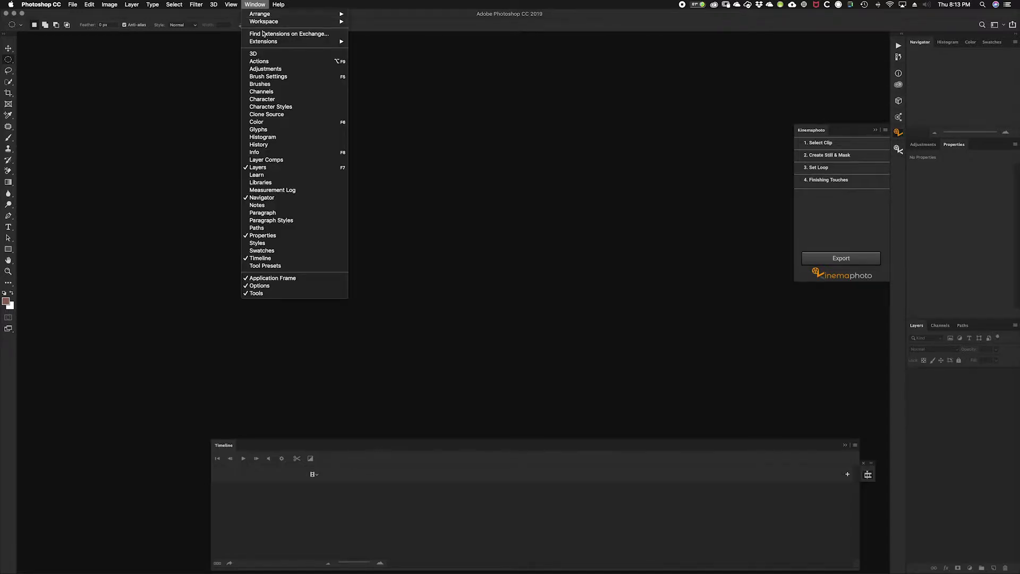
mouse_move(326, 42)
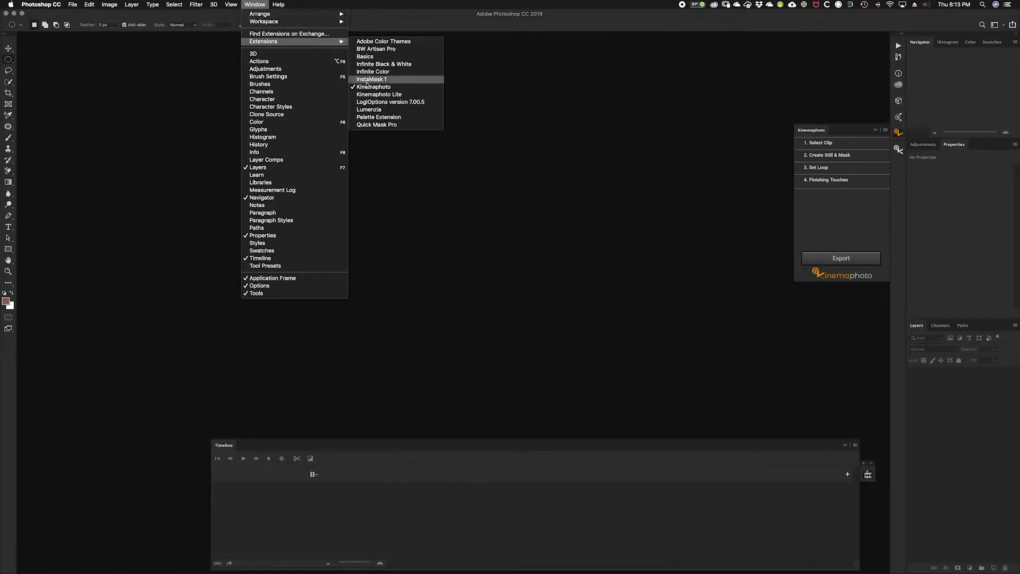
click(900, 200)
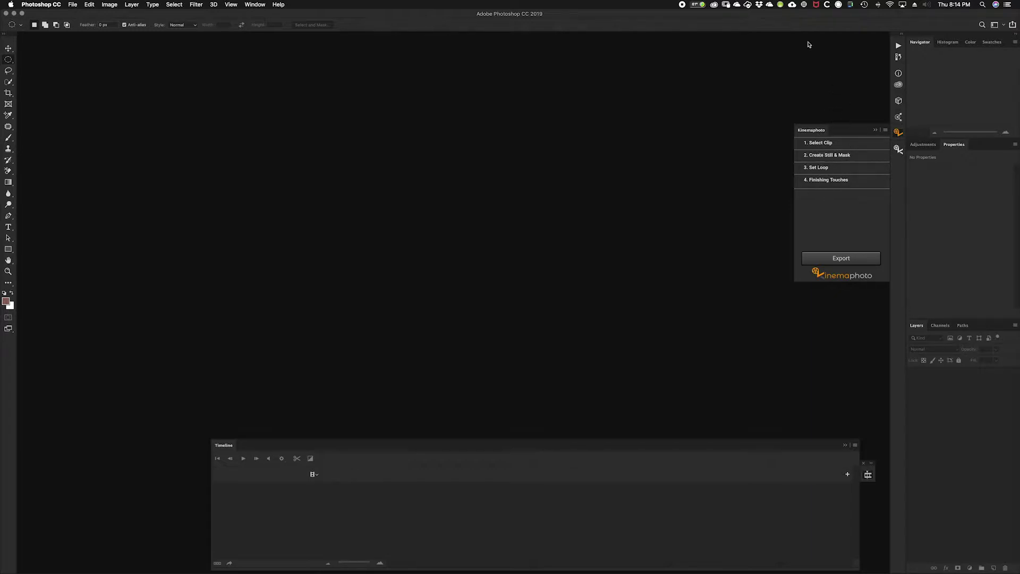
- Load the video Woman in Red Dress.MOV from the Desktop as the clip for the Kinemaphoto project
click(820, 142)
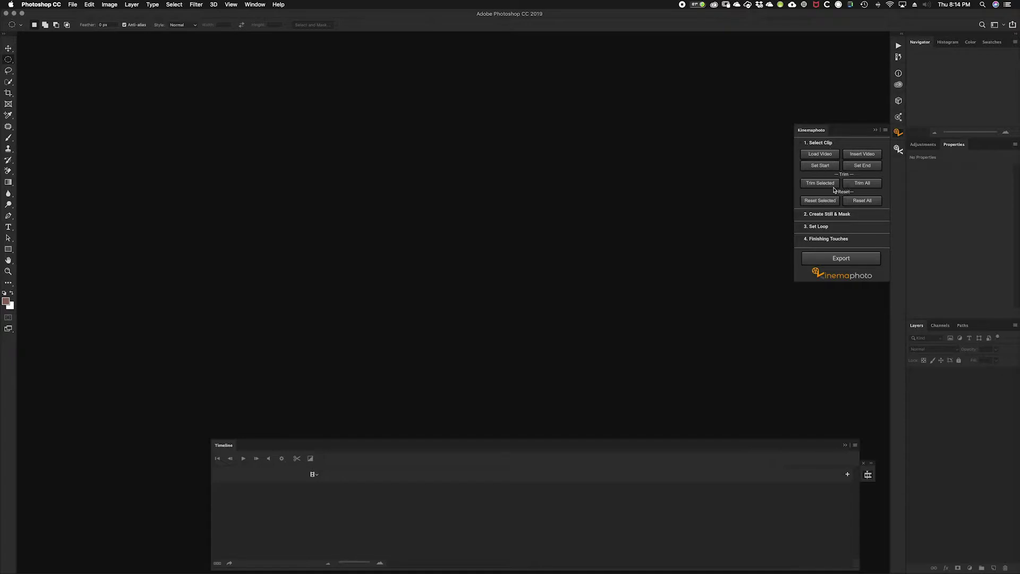
click(821, 156)
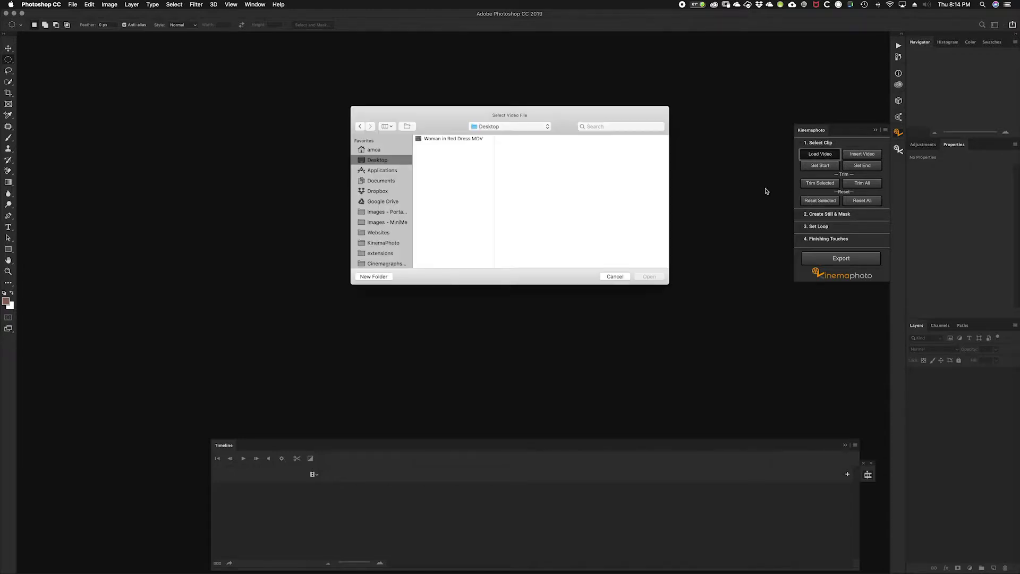
click(471, 139)
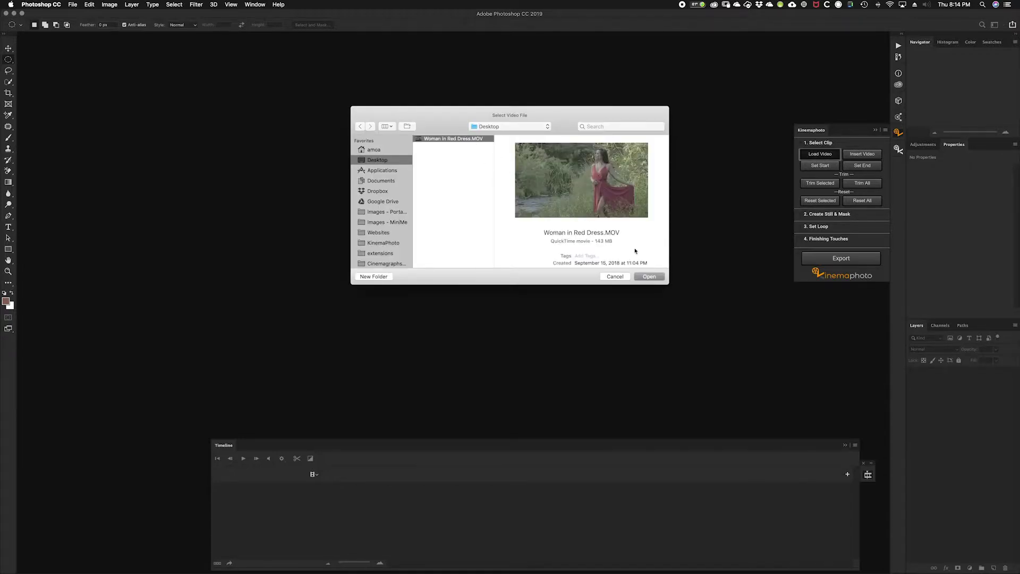
click(649, 277)
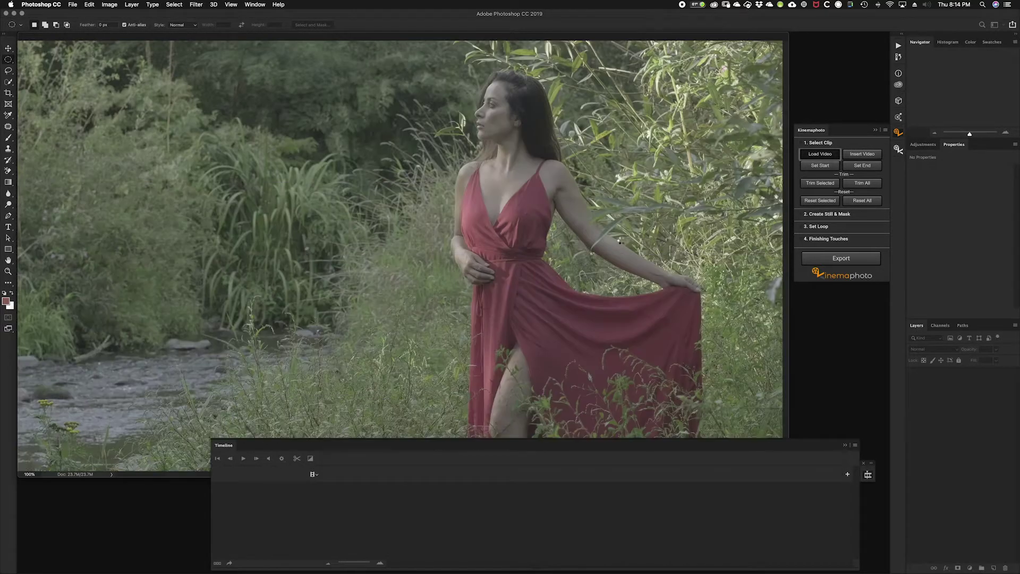
- Set the clip's start point at 0:00:03:01 and its end point at 0:00:05:13
key(f)
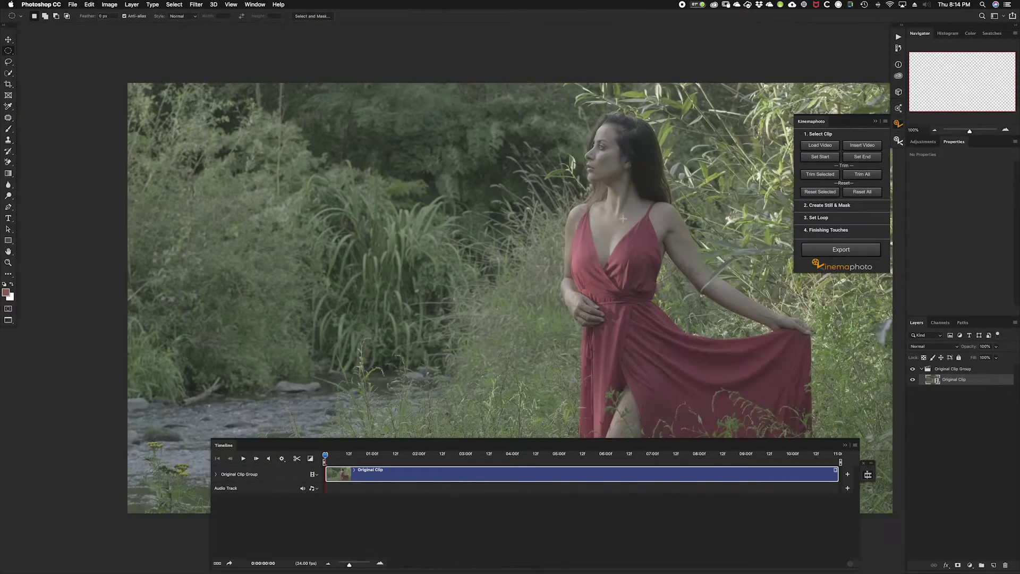
key(super+minus)
key(super+minus)
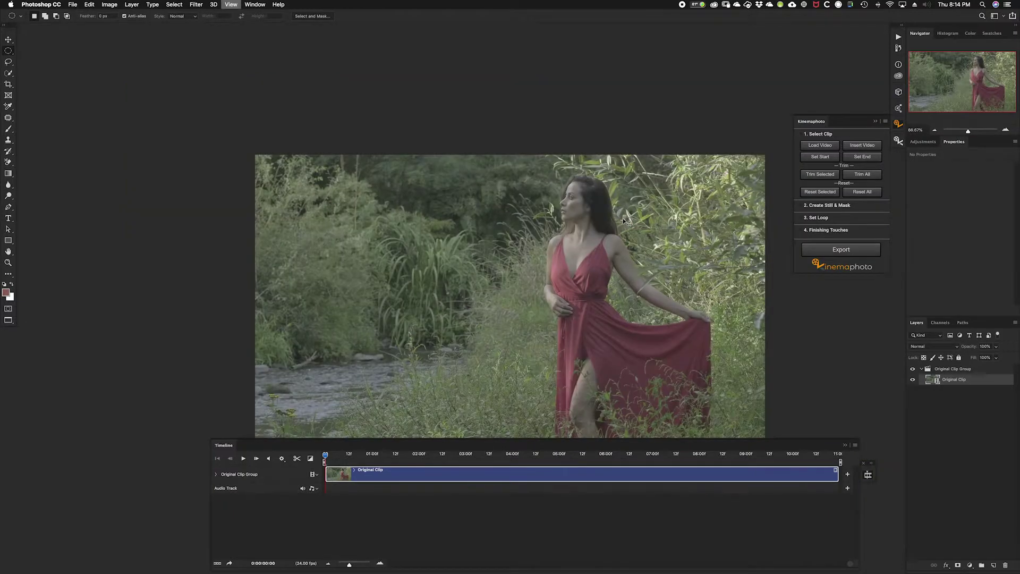
drag(465, 264, 442, 187)
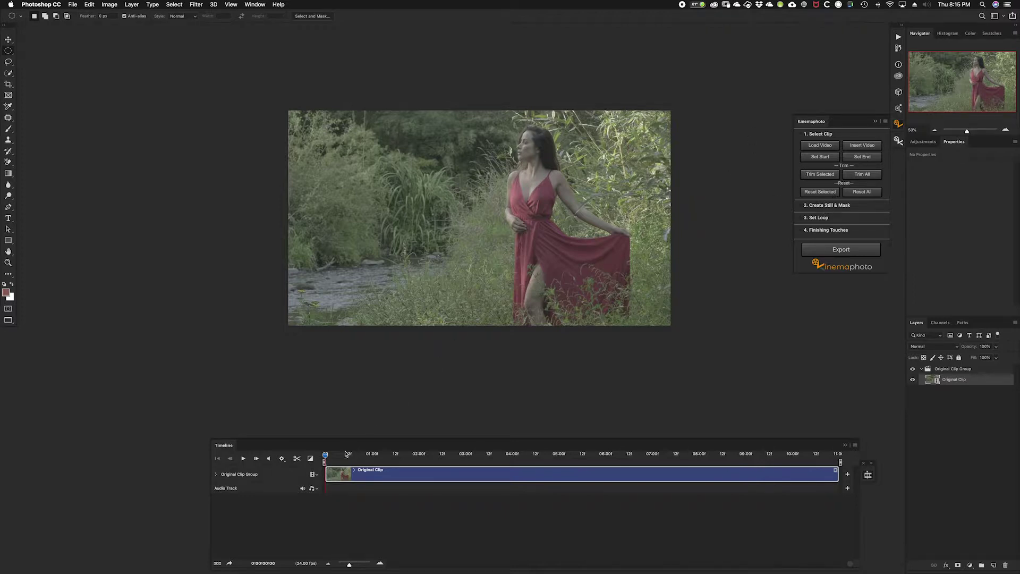
drag(326, 457, 466, 452)
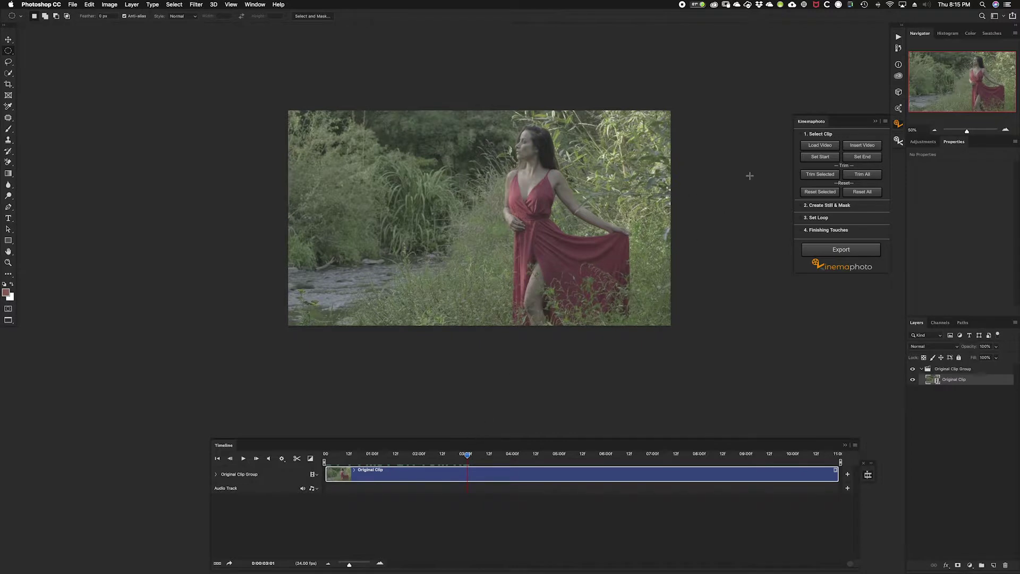
click(816, 158)
drag(471, 460, 584, 456)
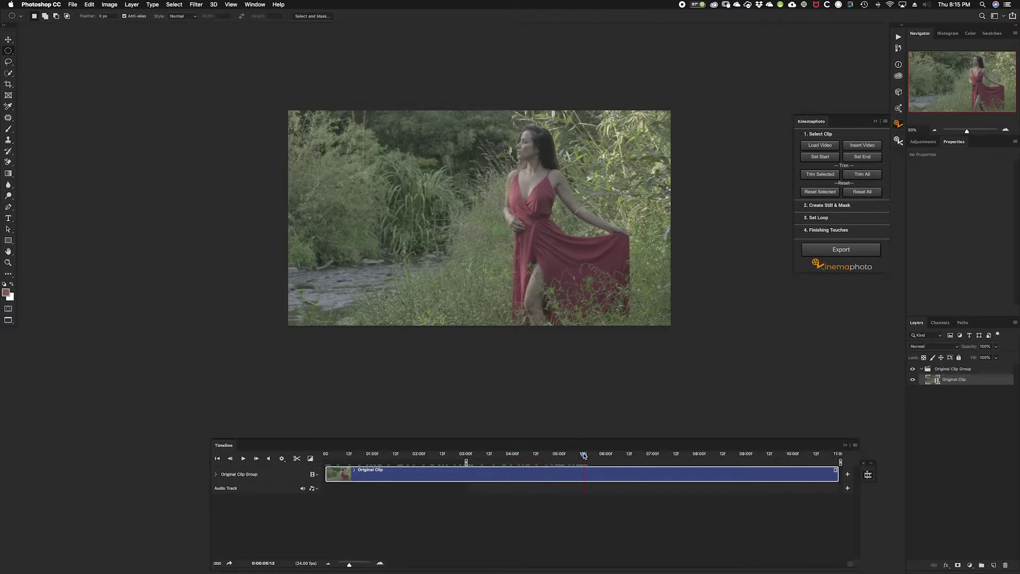
click(869, 160)
- Play back the marked range of the clip, and trim all clips to it
click(242, 459)
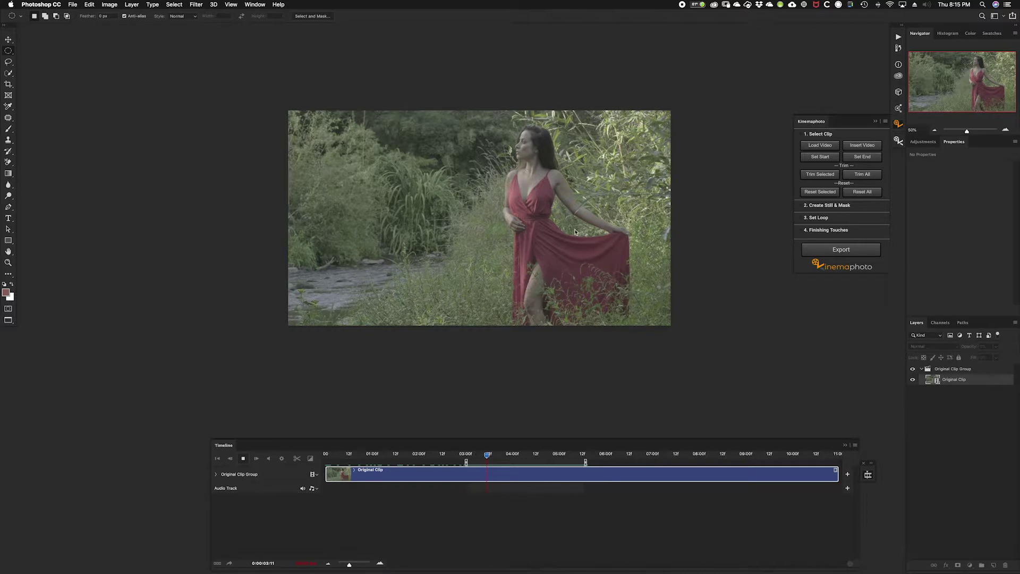
click(244, 458)
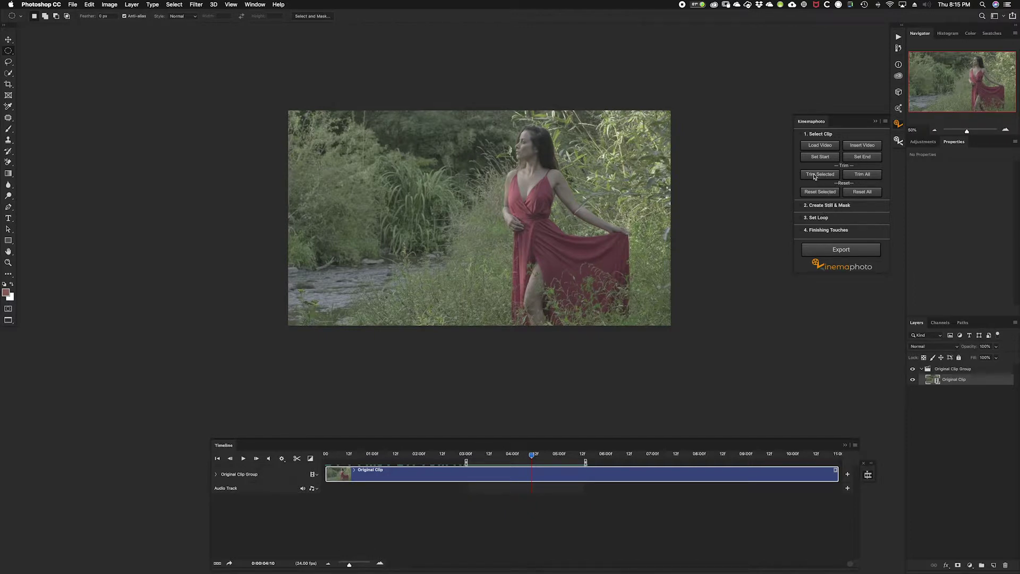
click(866, 175)
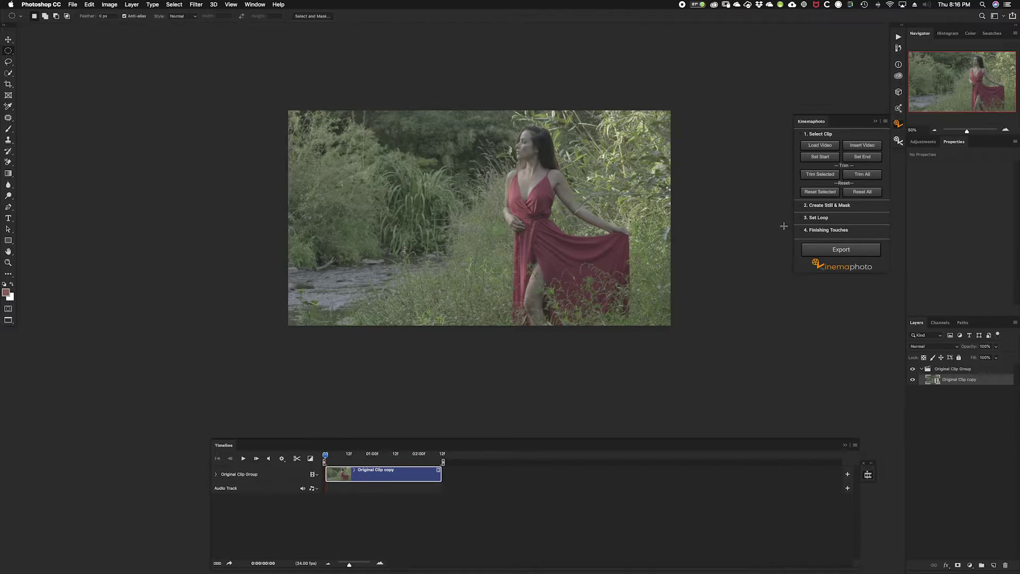
- Create a masked still from the selected trimmed clip and briefly play back the timeline
click(825, 205)
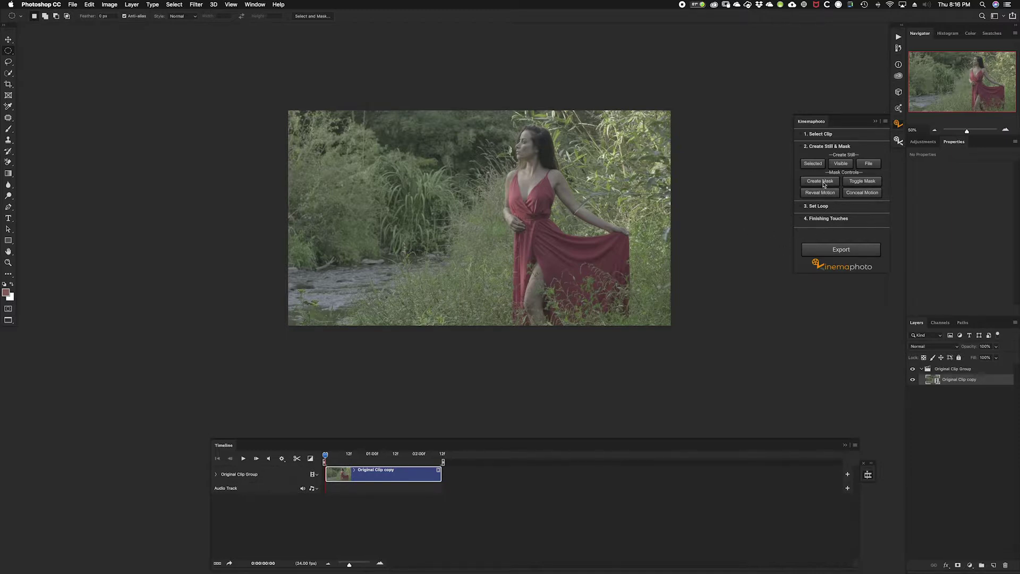
click(812, 165)
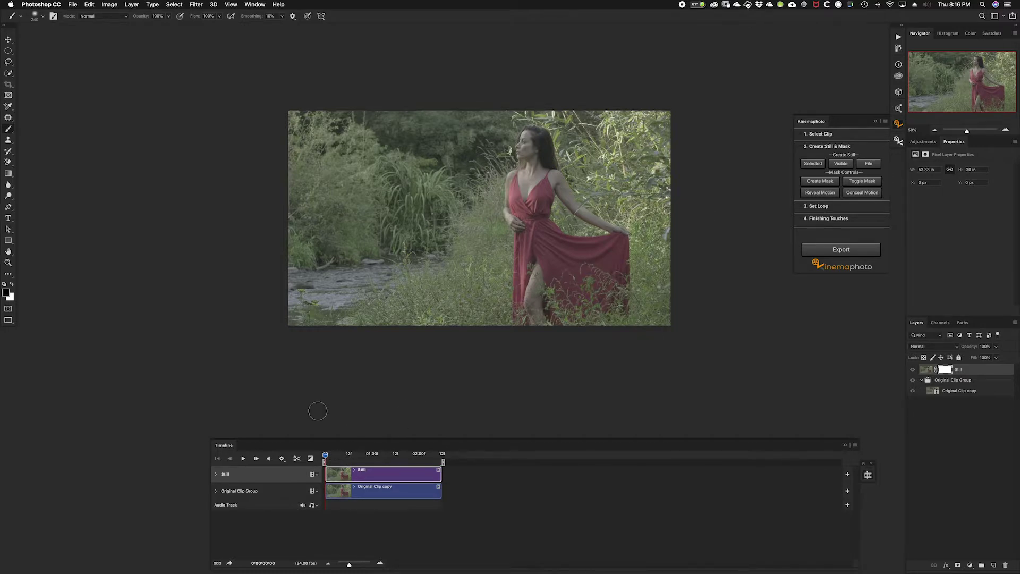
click(244, 459)
click(245, 458)
- Enlarge the brush and paint black on the Still layer's mask over the whole stream
key(bracketright)
key(bracketright)
key(bracketright)
mouse_move(305, 265)
mouse_down()
mouse_move(298, 276)
mouse_move(312, 308)
mouse_move(350, 281)
mouse_move(429, 263)
mouse_up()
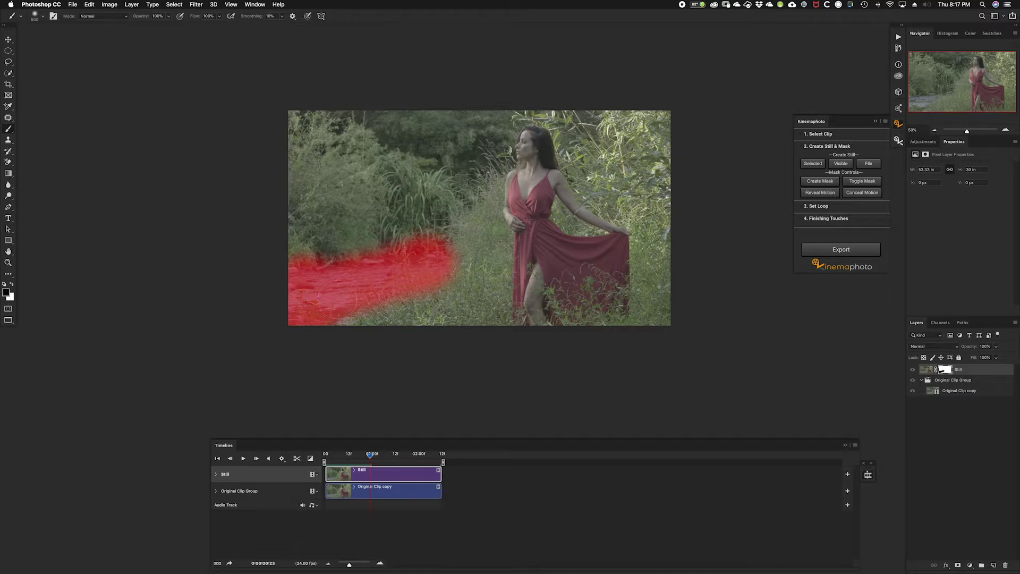
- Hide the red mask overlay and play back the timeline to check the motion in the stream
click(243, 459)
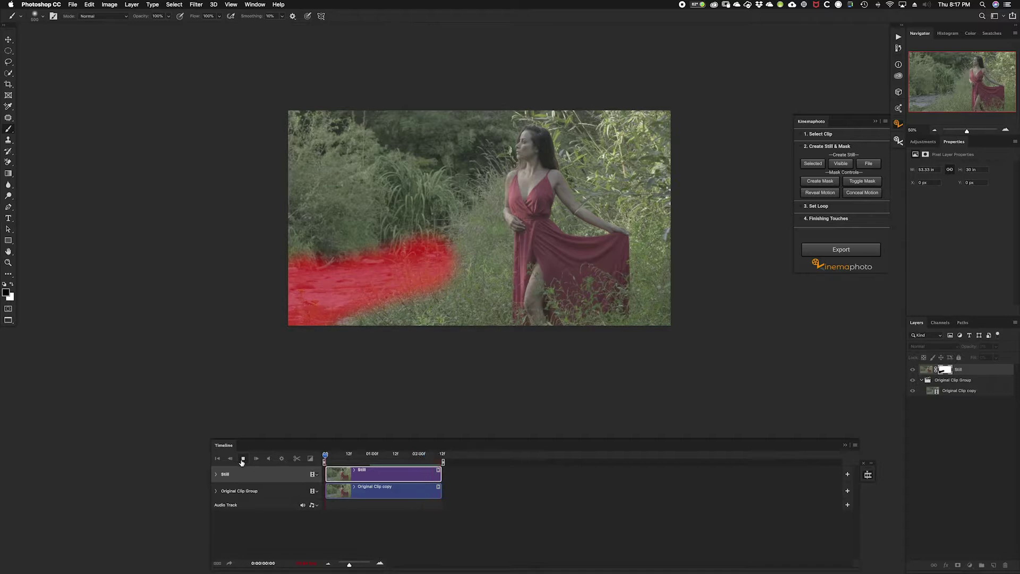
click(244, 458)
click(862, 183)
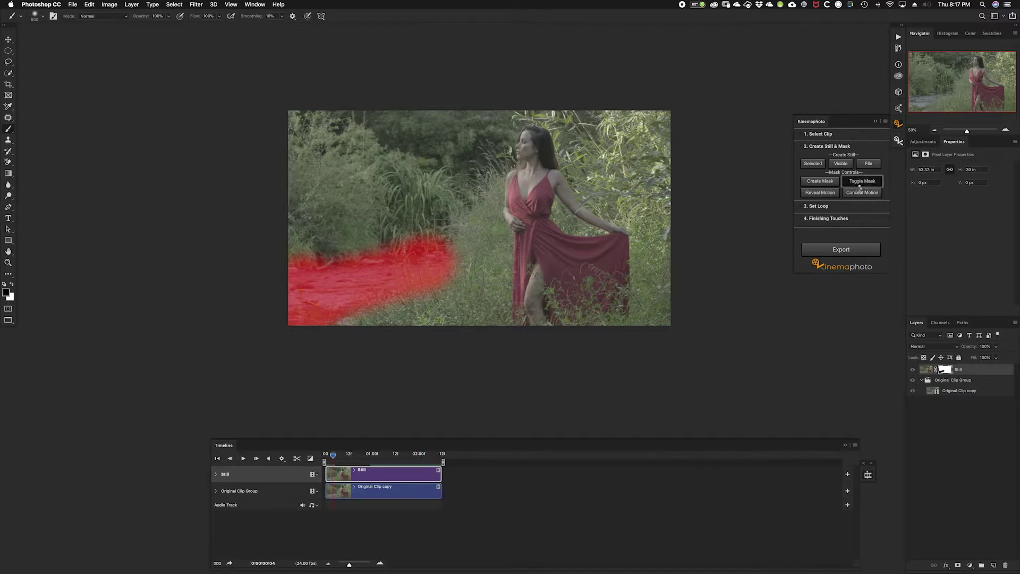
click(243, 459)
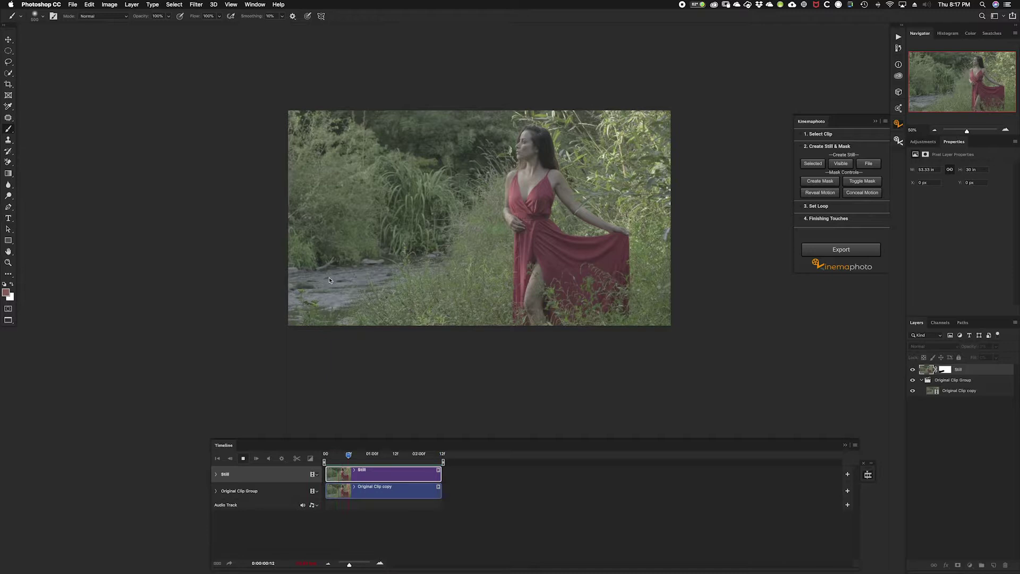
click(244, 457)
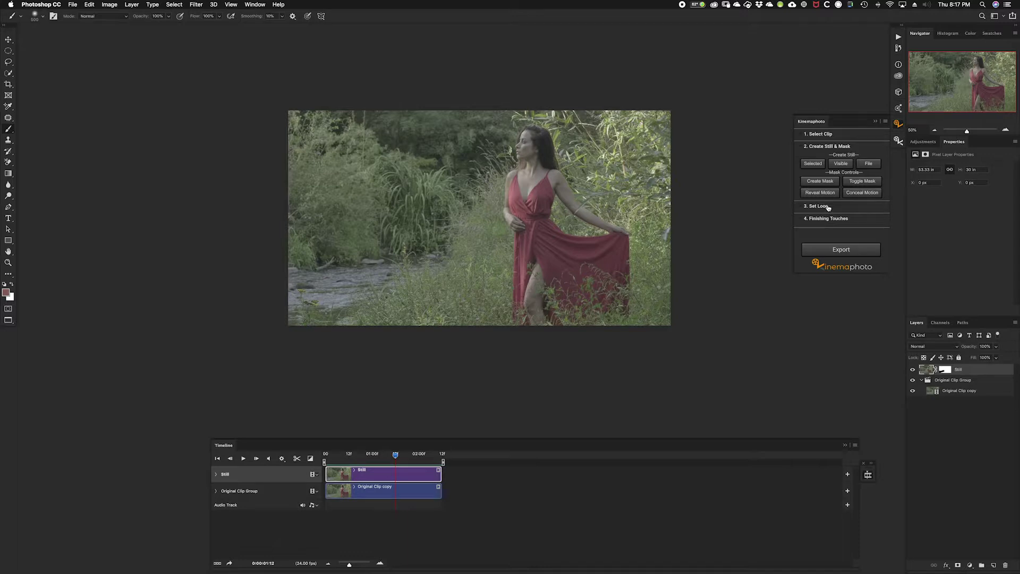
- Add a forward loop of the Original Clip copy layer and play back the transition between the two clips
click(827, 208)
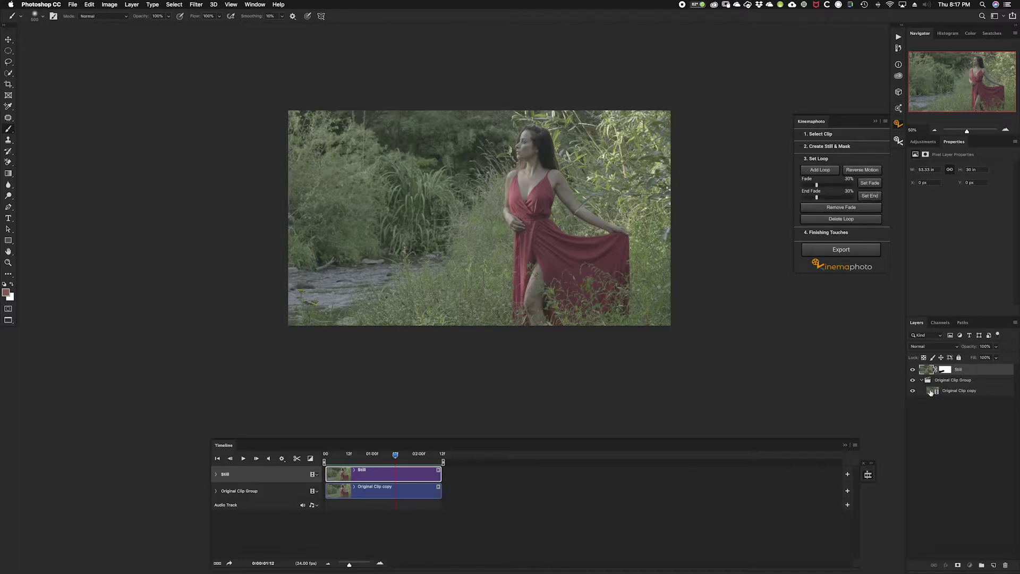
click(930, 392)
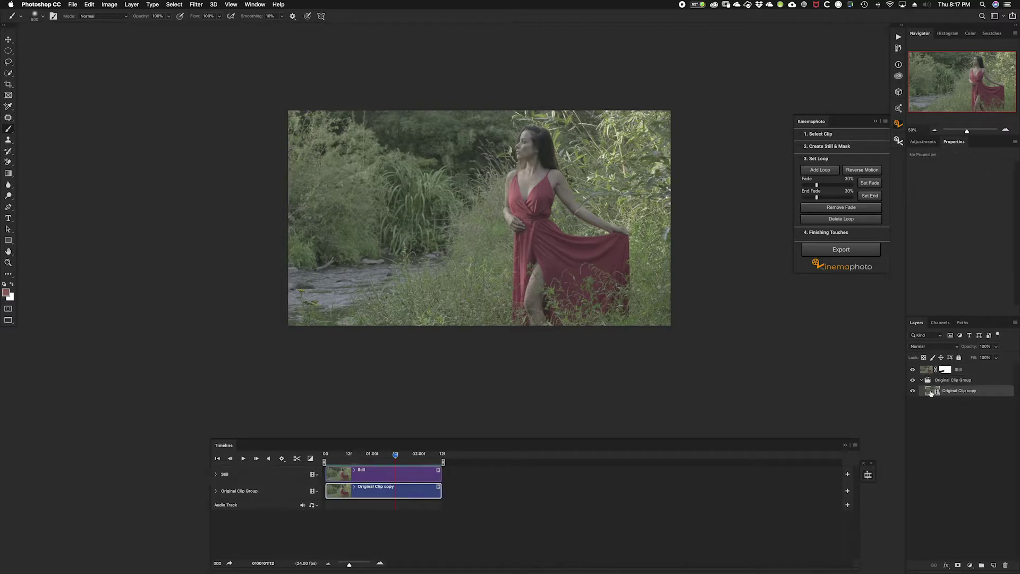
click(819, 174)
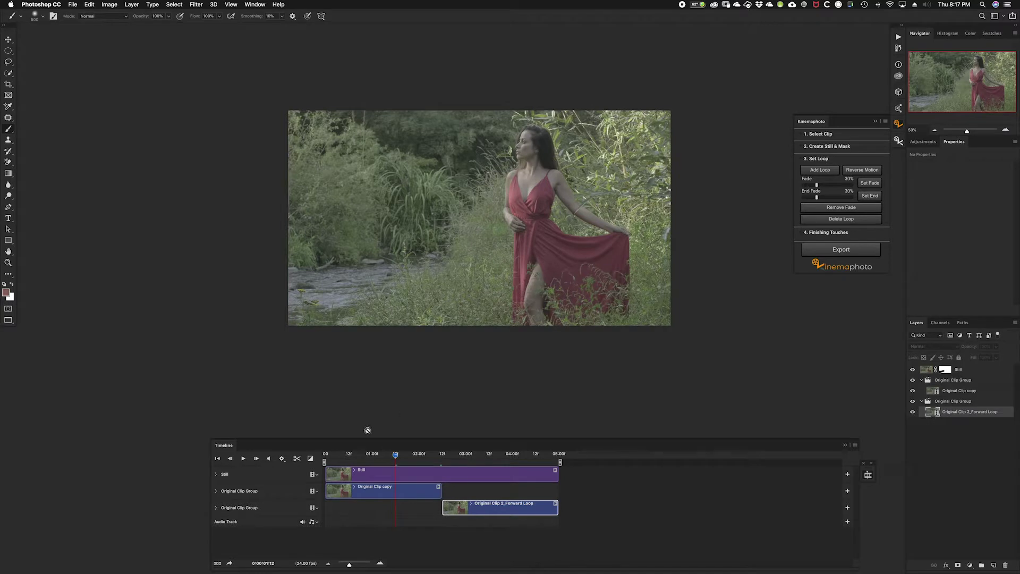
click(245, 458)
click(245, 459)
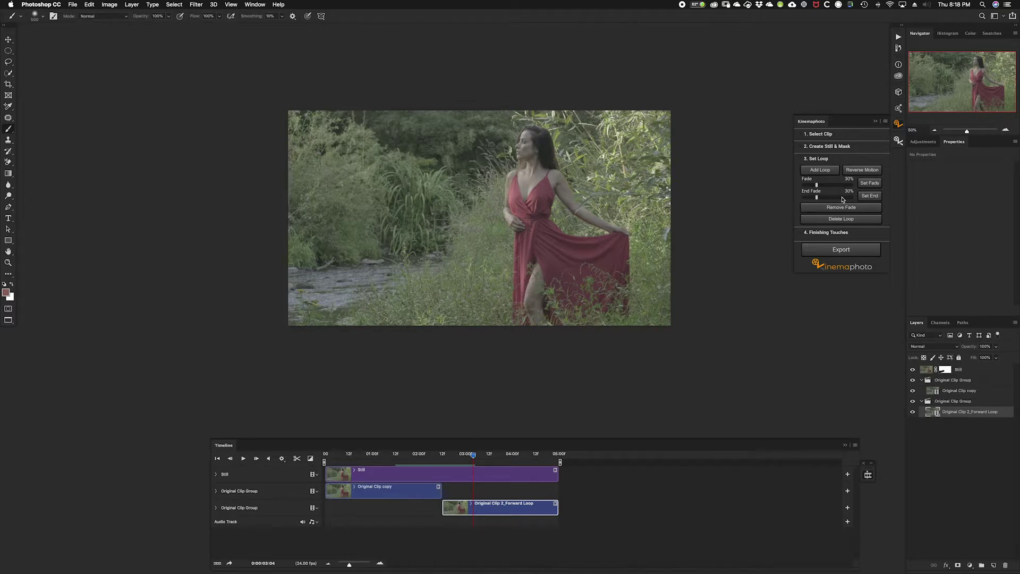
- Apply a 30% fade to the forward loop and play back the overlap from just before the transition
click(868, 184)
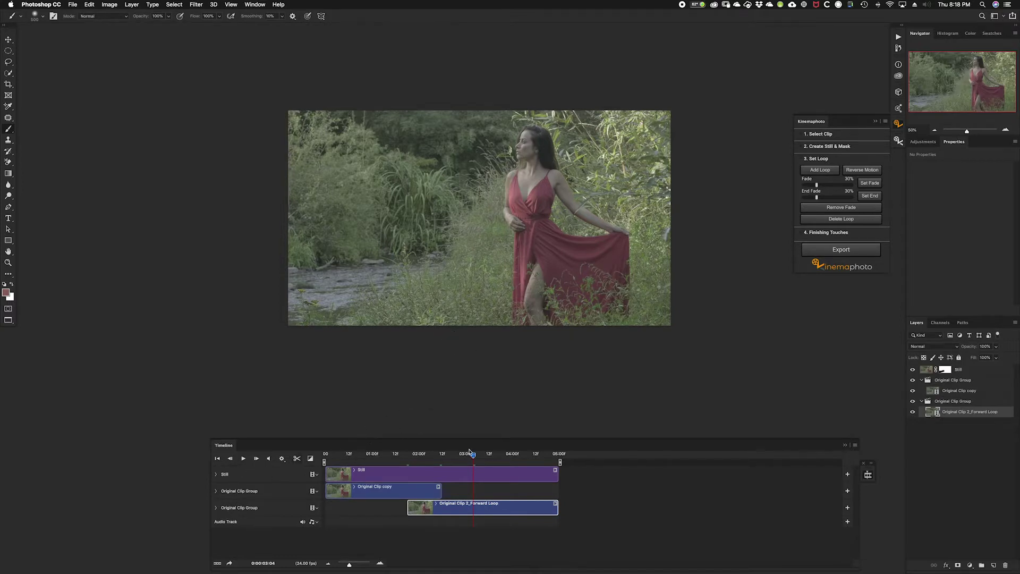
drag(473, 454, 367, 461)
click(243, 459)
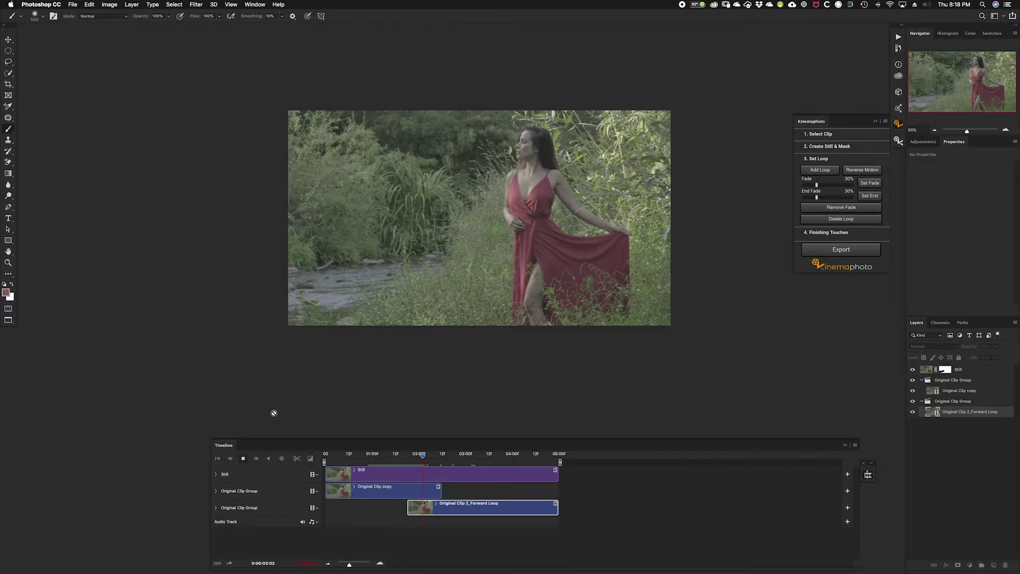
click(244, 459)
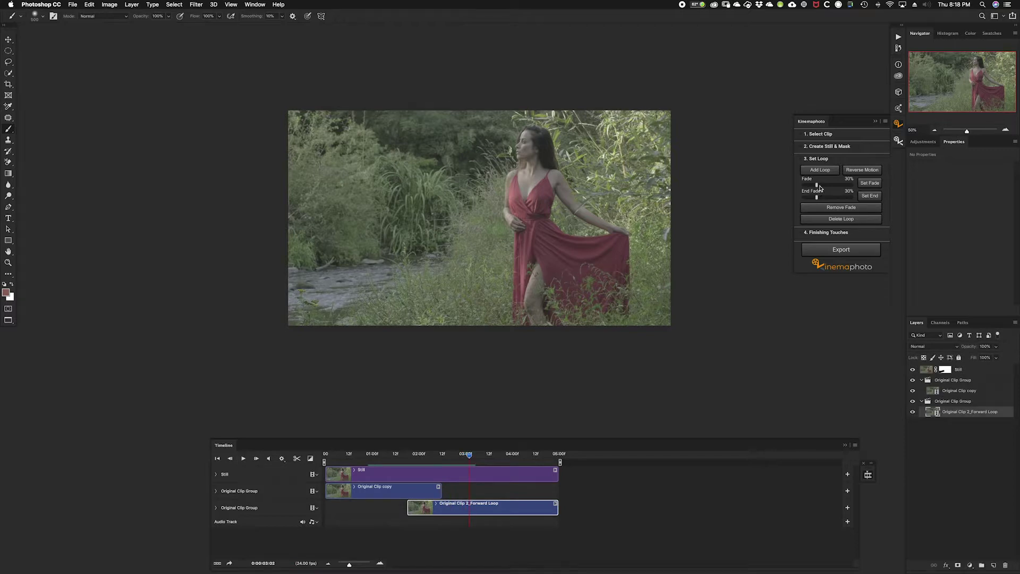
- Set the forward loop's fade to 40% and play back the overlap again
drag(819, 186, 824, 186)
click(874, 184)
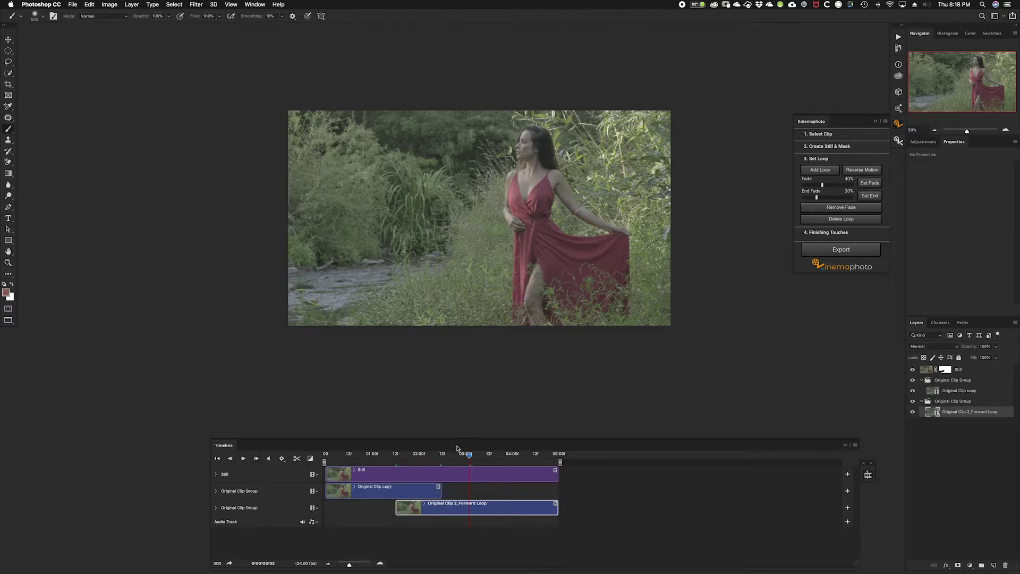
drag(470, 456, 377, 456)
click(244, 459)
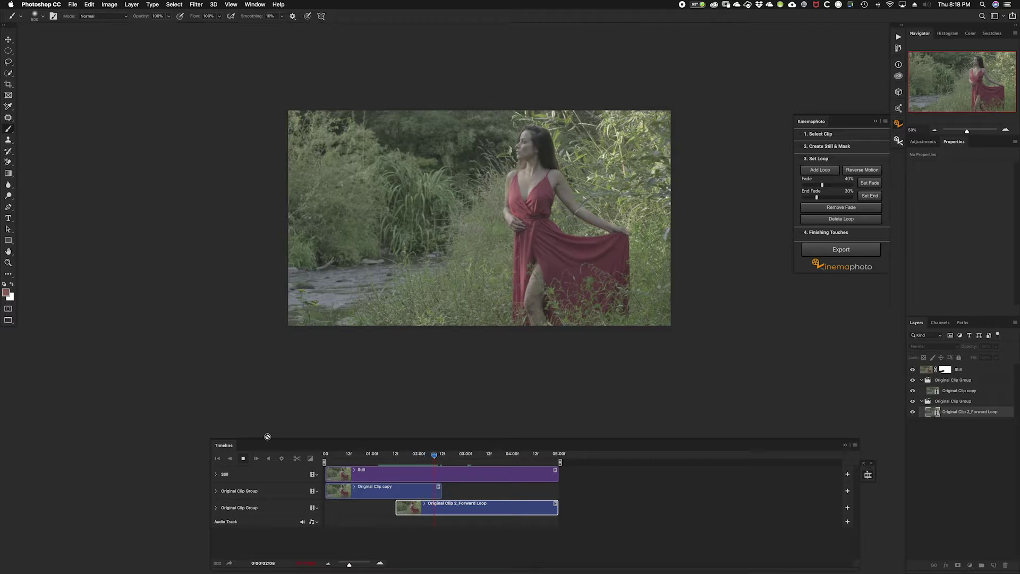
click(244, 460)
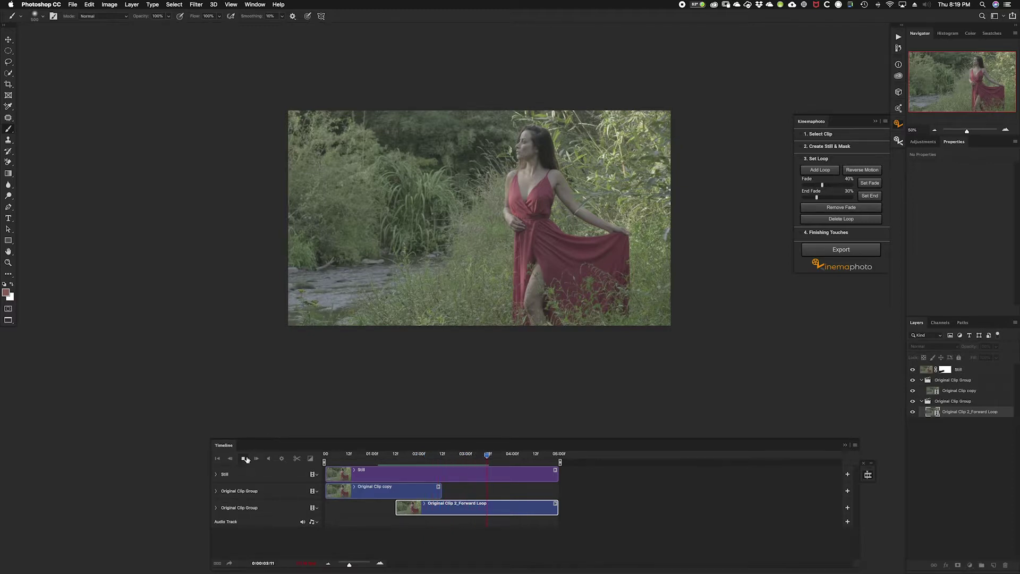
- Add a second forward loop with a 40% fade and play back the extended timeline
click(827, 171)
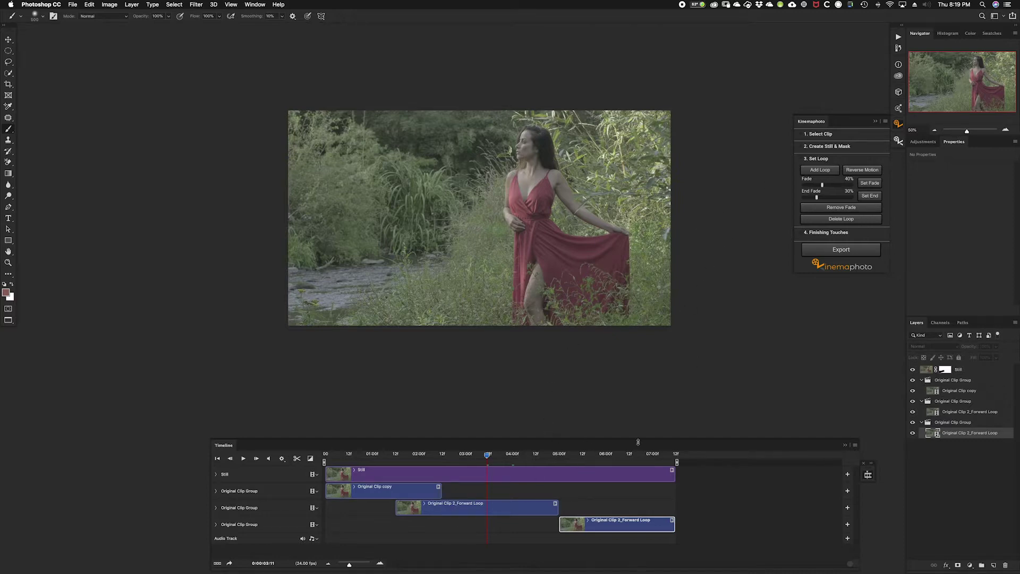
click(869, 183)
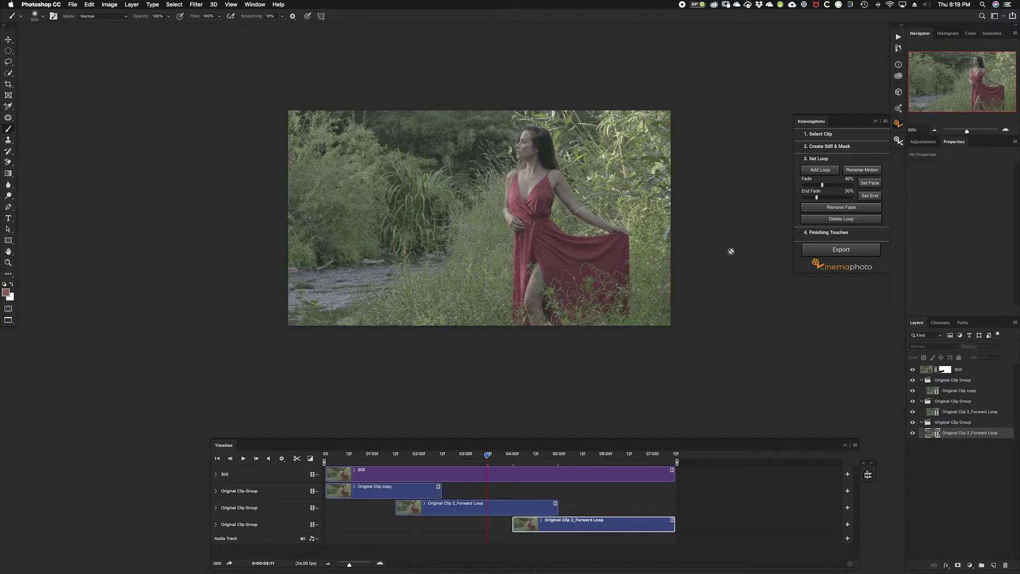
click(243, 459)
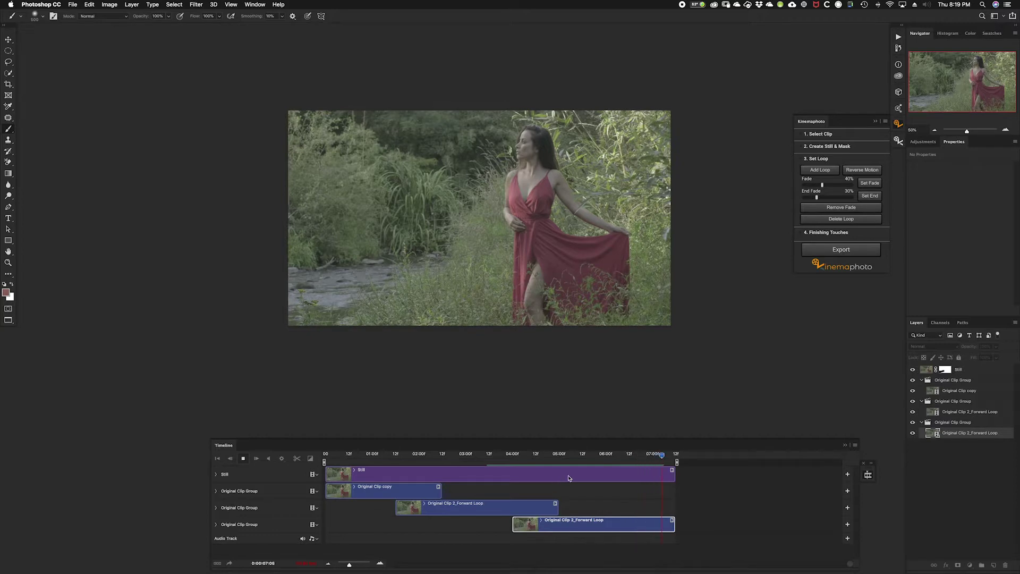
- Stop the playback and create the end loop with a 40% end fade
click(243, 458)
drag(817, 197, 822, 197)
click(872, 197)
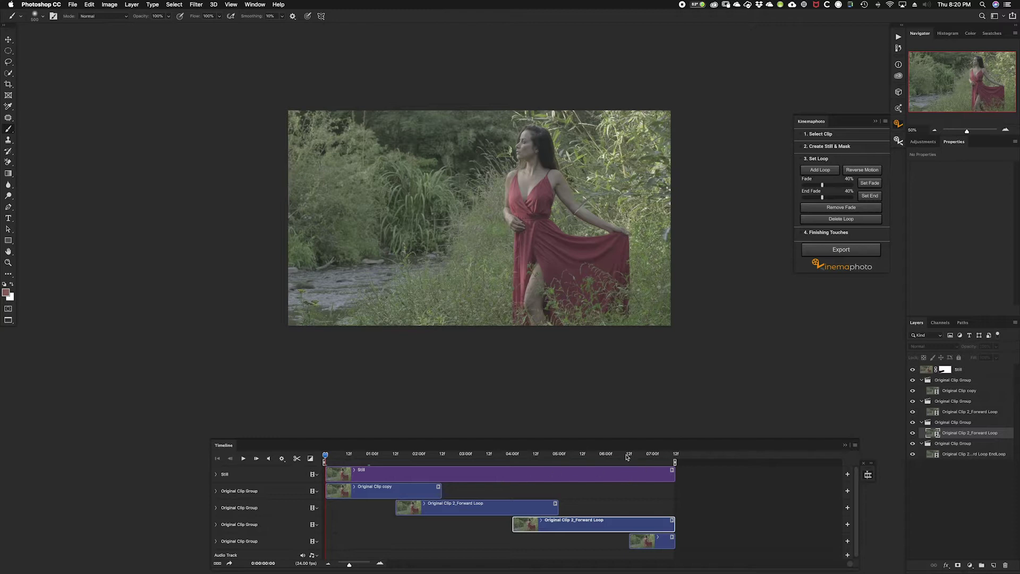
- Add a LUT layer from the finishing touches and load the FLog_FGamut_to_WDR_BT.709_33grid_V.1.00.cube file into it
click(812, 233)
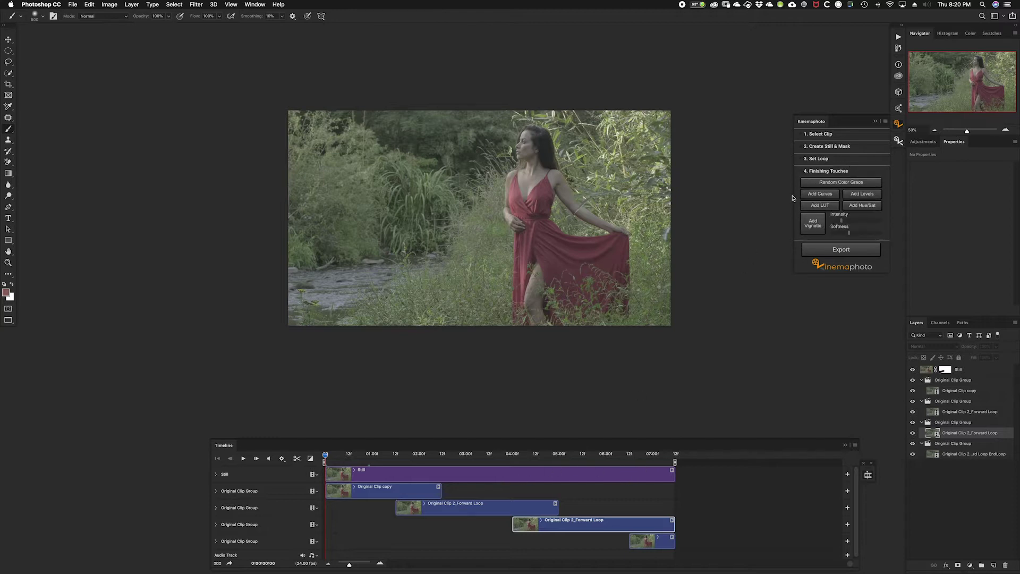
click(820, 206)
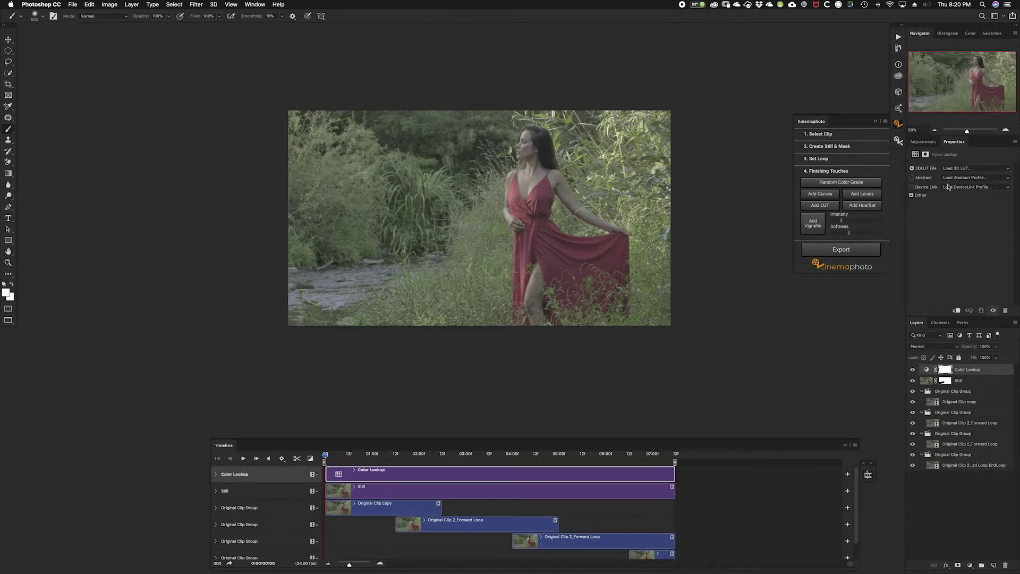
click(955, 169)
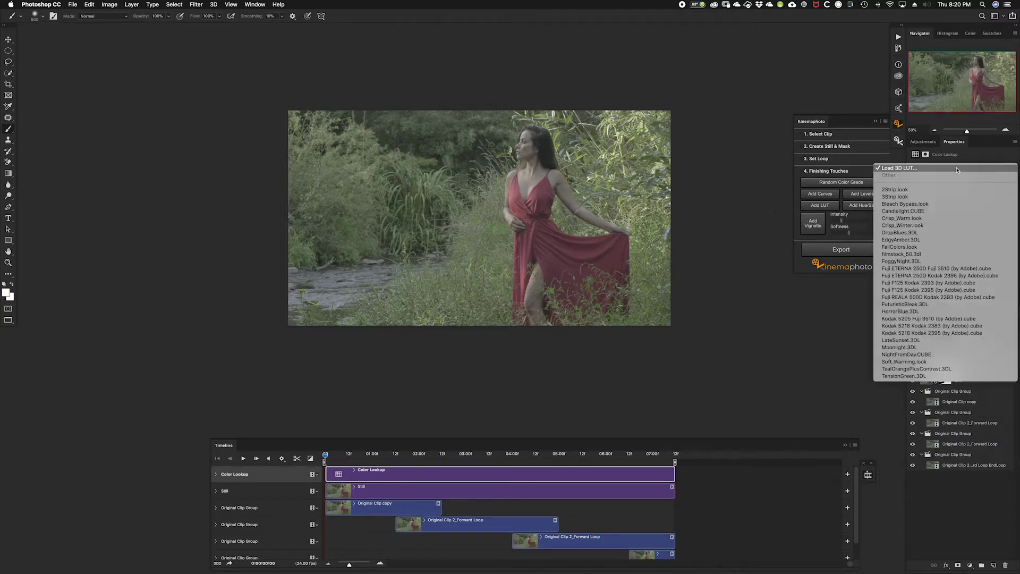
click(930, 169)
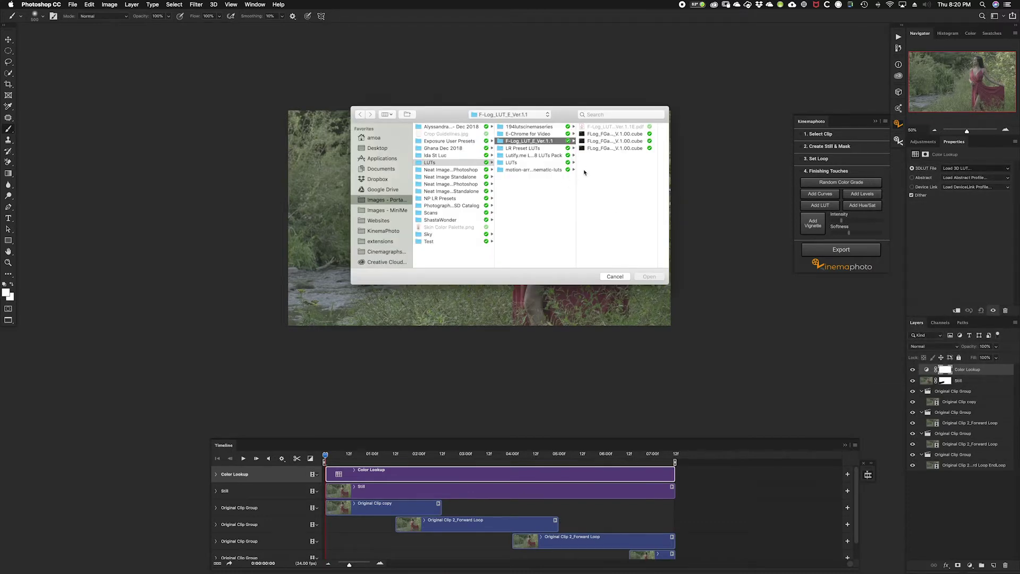
click(598, 148)
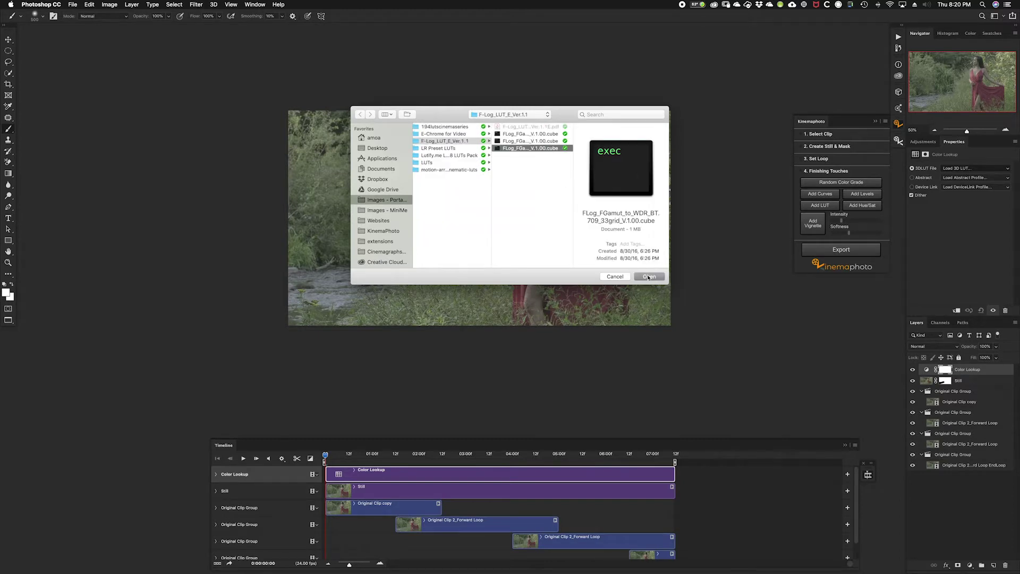
click(649, 276)
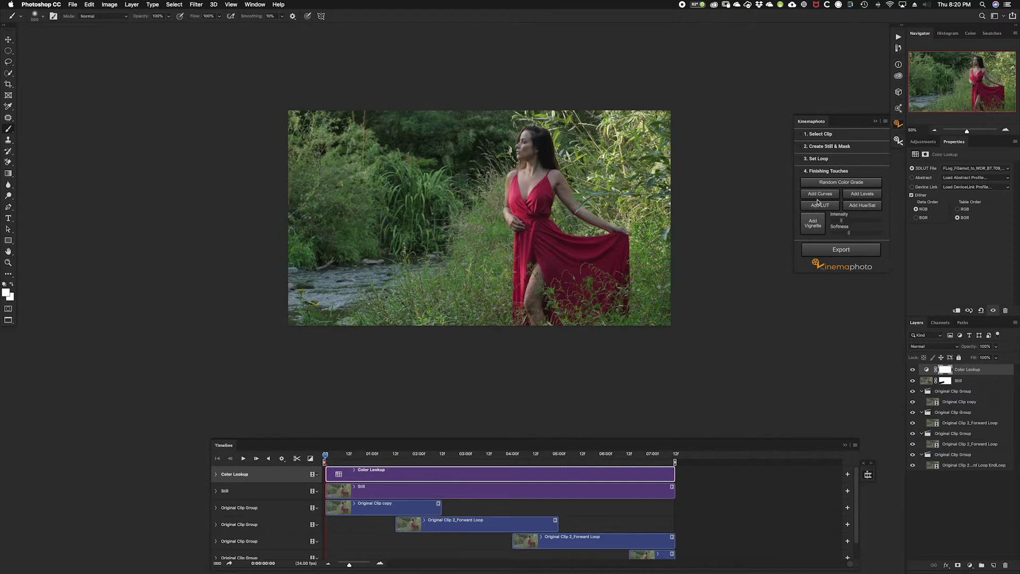
- Add a Hue/Saturation layer, target the Reds by sampling the dress, and slightly adjust their settings
click(860, 208)
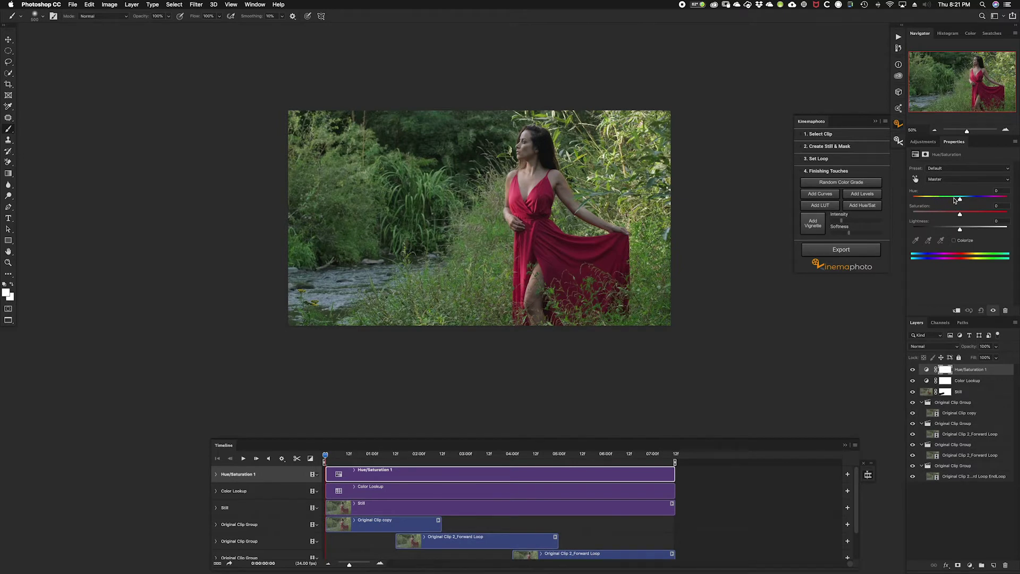
click(915, 181)
click(574, 249)
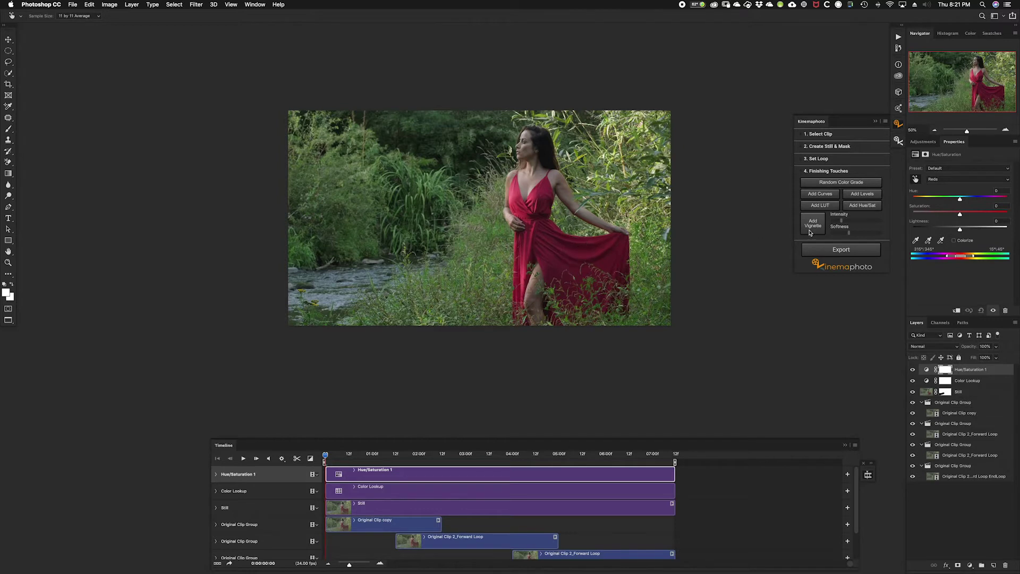
drag(960, 216, 957, 231)
- Switch the Hue/Saturation adjustment to the Greens and set their hue to -7 and lightness to -18
click(642, 152)
click(935, 180)
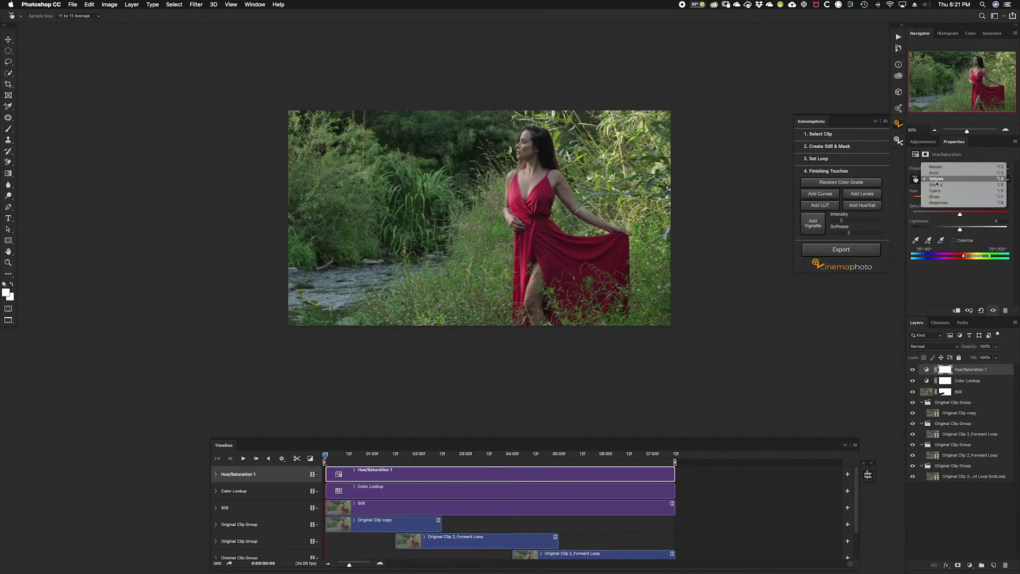
click(937, 185)
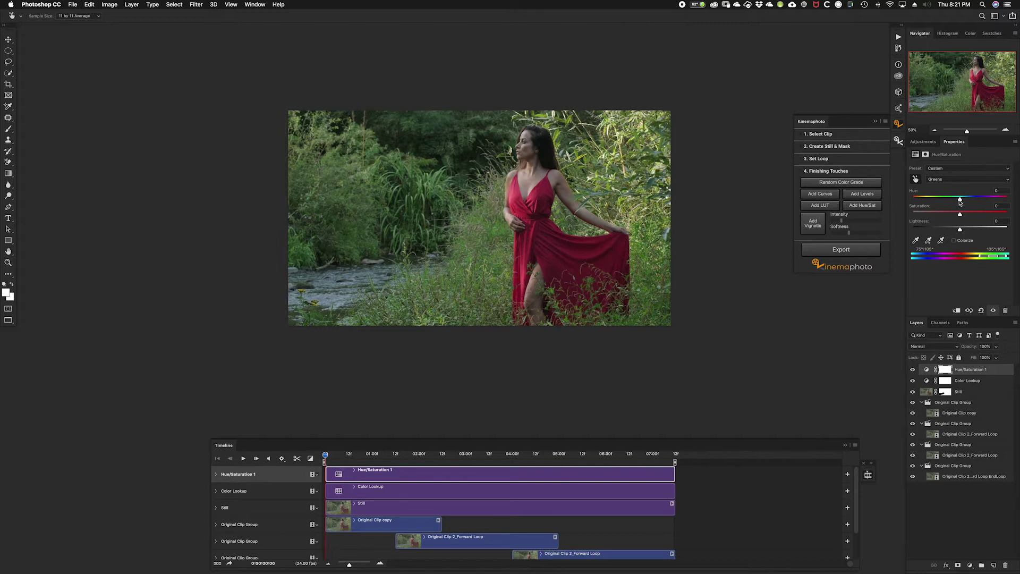
drag(959, 202, 952, 232)
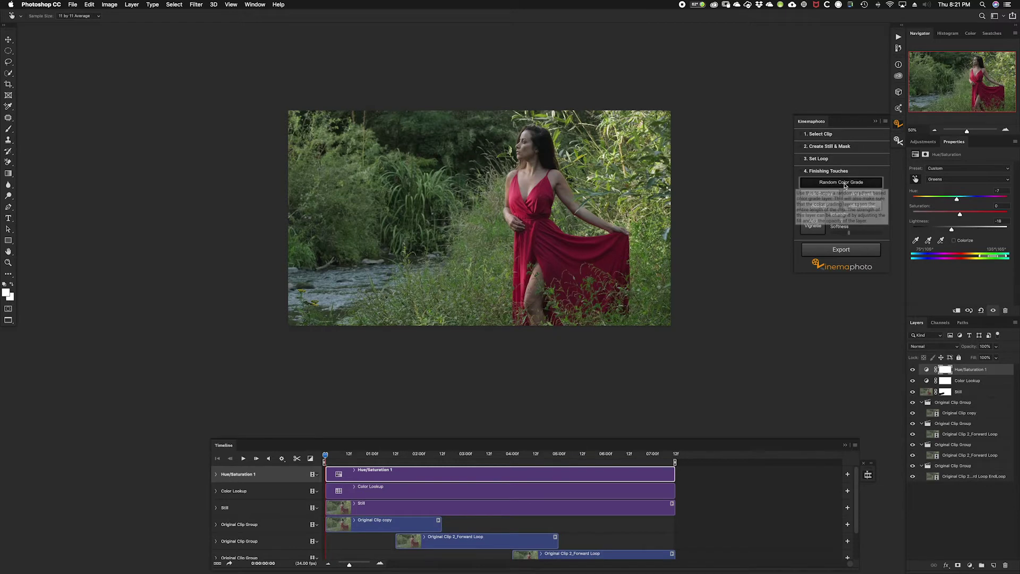
- Generate random color grades until an olive-to-orange gradient map is applied, and lower that layer's fill to 4%
click(845, 182)
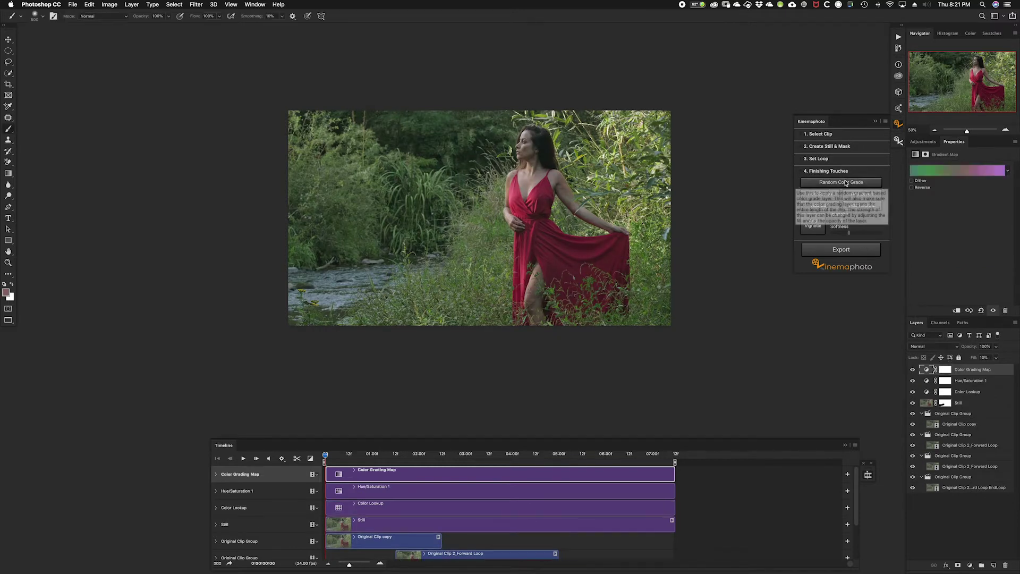
click(847, 184)
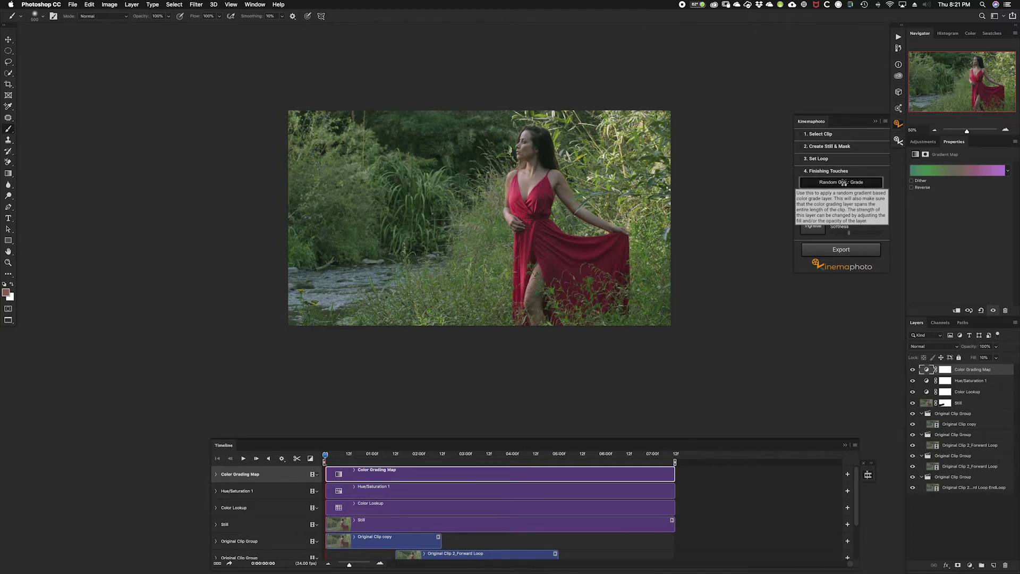
click(843, 183)
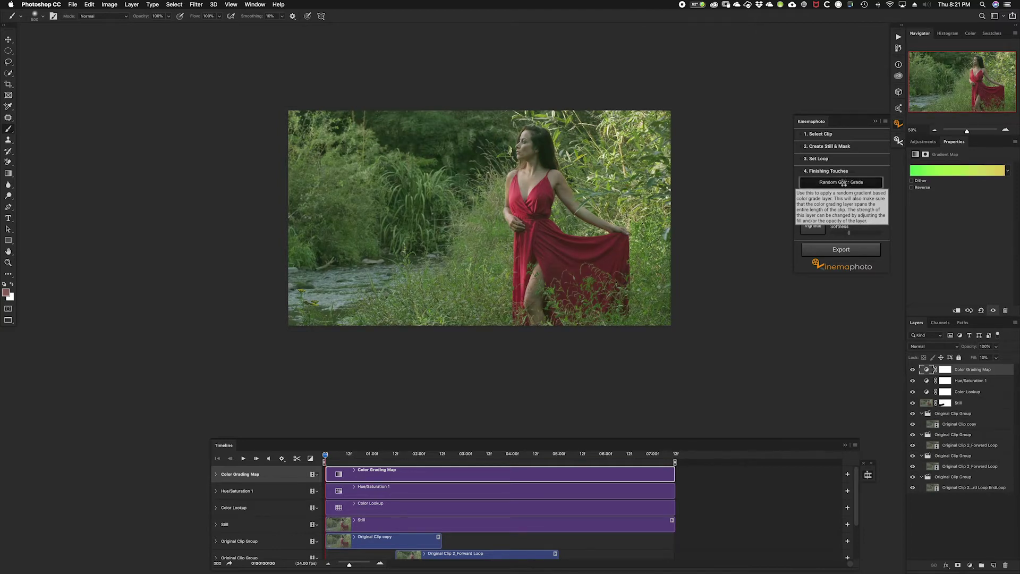
click(845, 182)
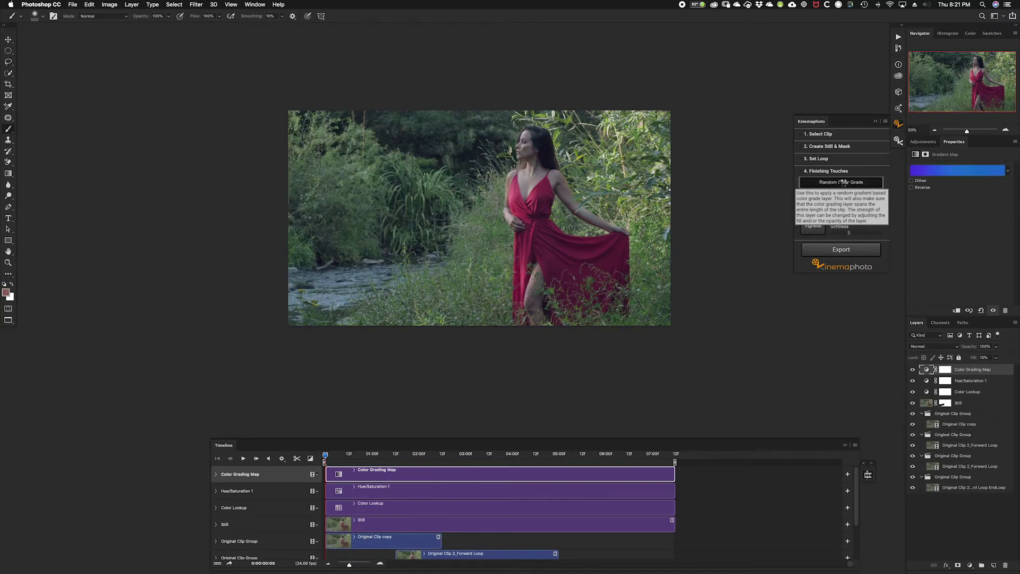
click(844, 182)
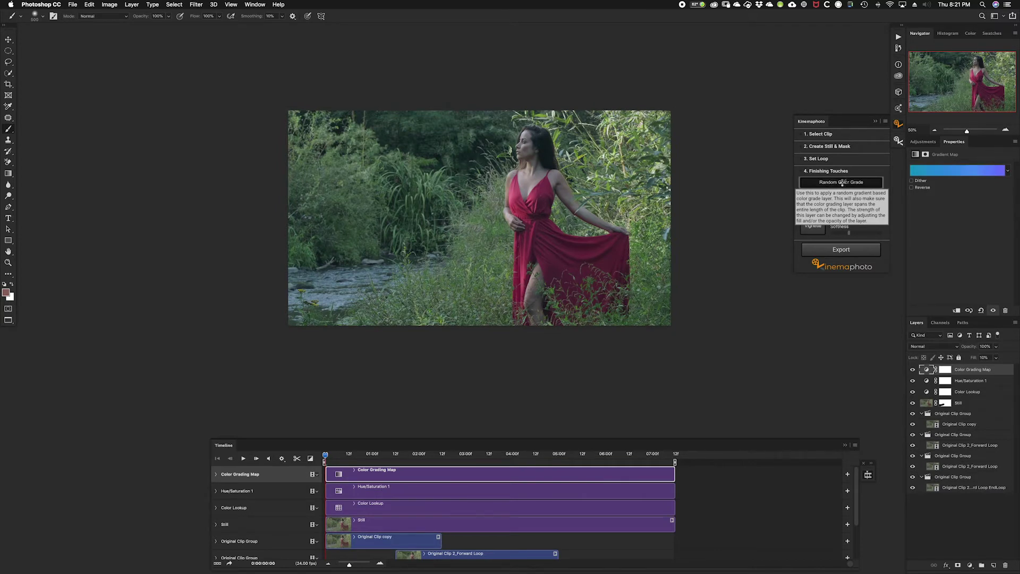
click(843, 182)
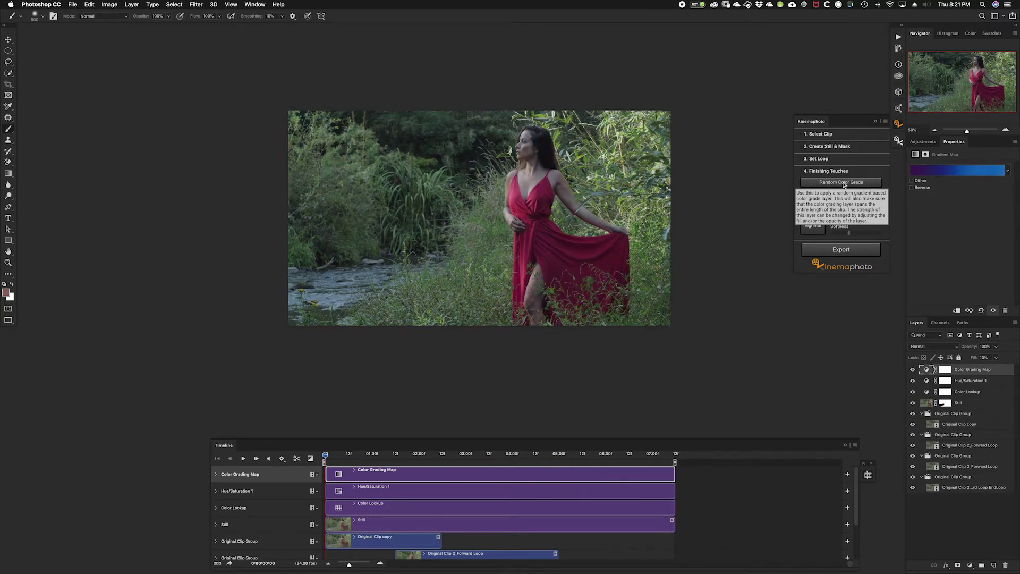
click(843, 183)
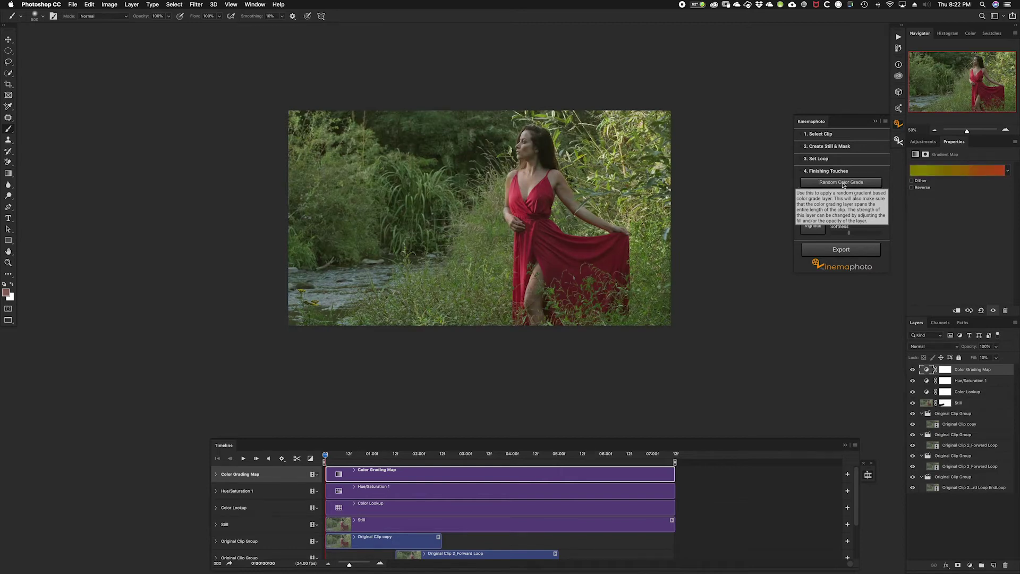
click(971, 359)
drag(971, 359, 970, 360)
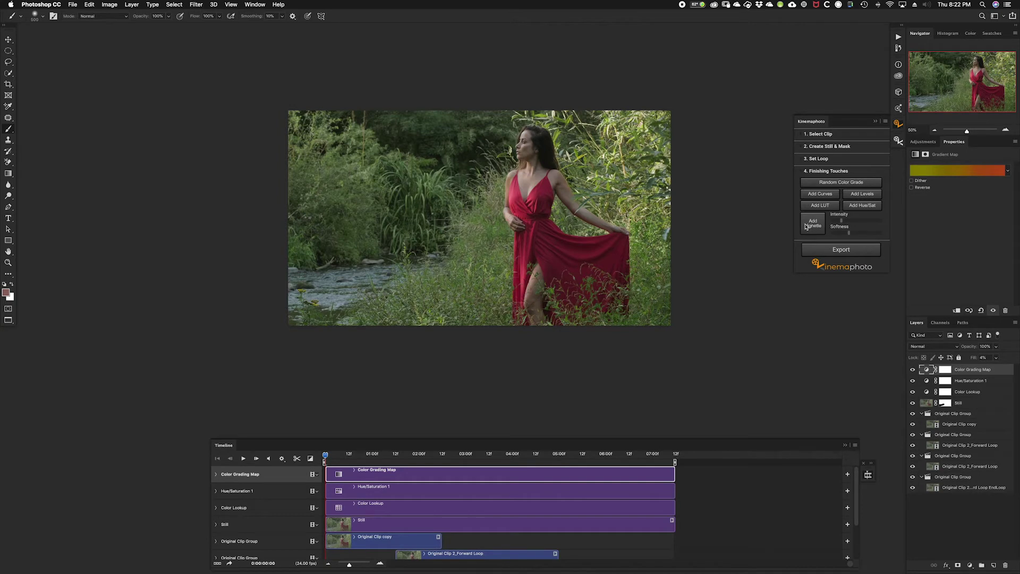
- Make a tall elliptical selection around the woman and add a vignette with 15% intensity and 167 softness
click(9, 51)
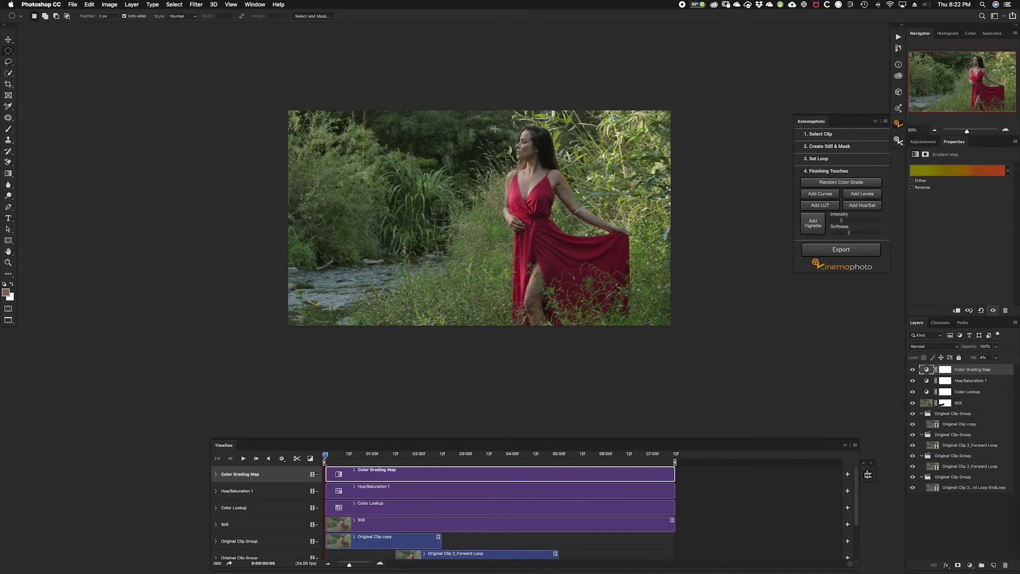
drag(485, 114, 611, 354)
click(818, 229)
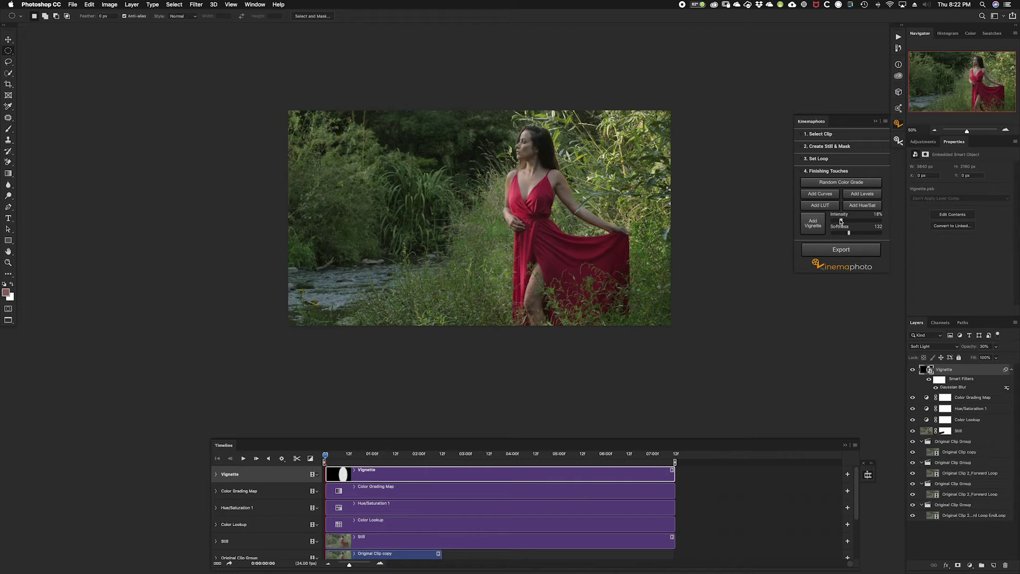
drag(842, 222, 840, 221)
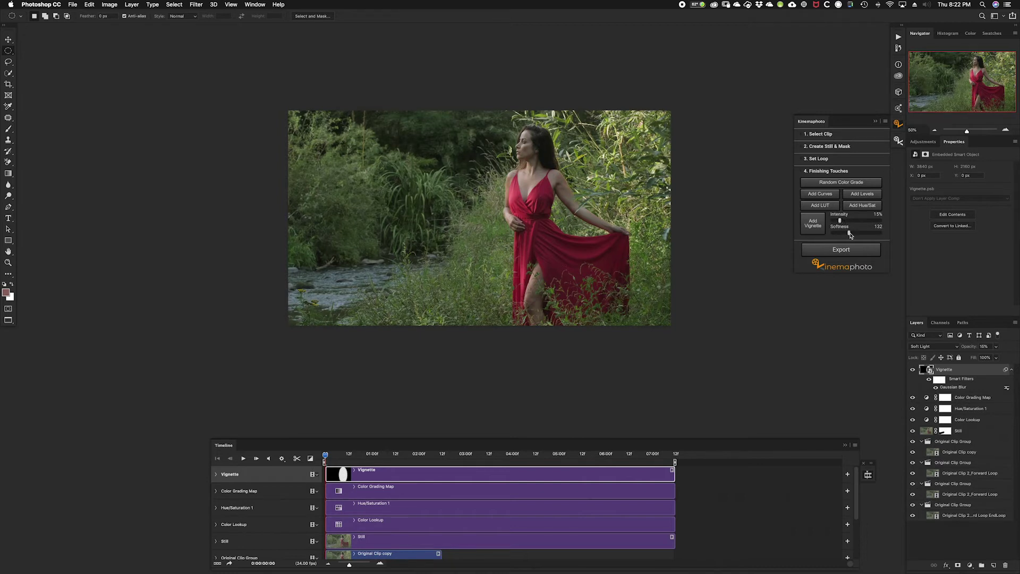
drag(850, 234, 853, 234)
- Add a Curves layer that slightly lifts the midtones, and set the vignette intensity to 20%
click(831, 195)
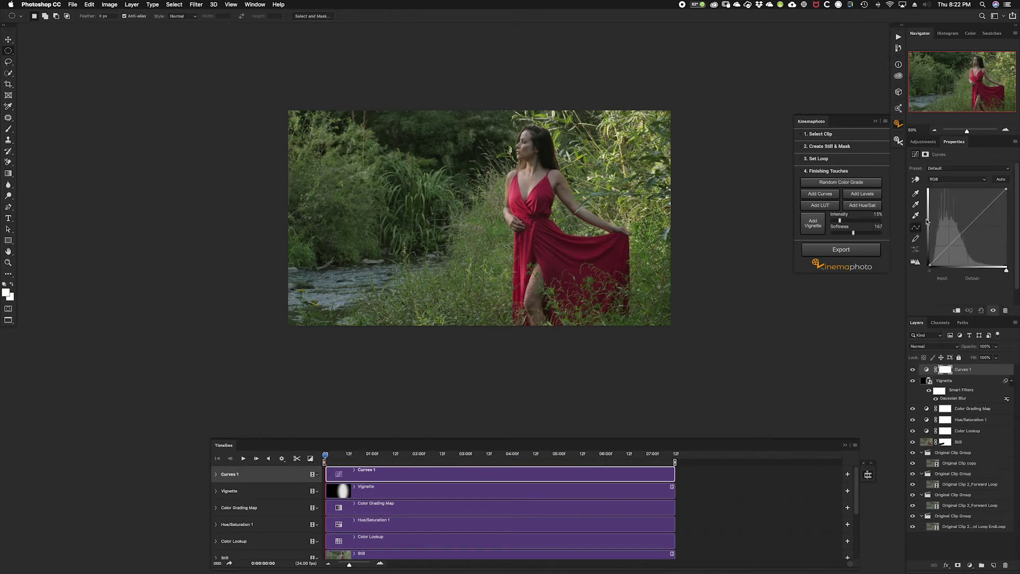
drag(967, 228, 966, 223)
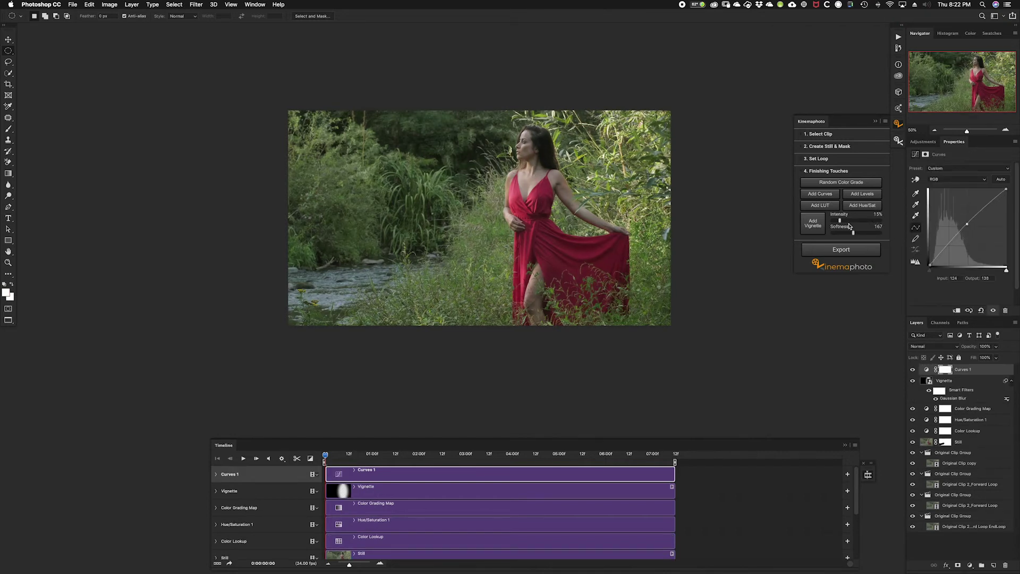
drag(839, 221, 844, 226)
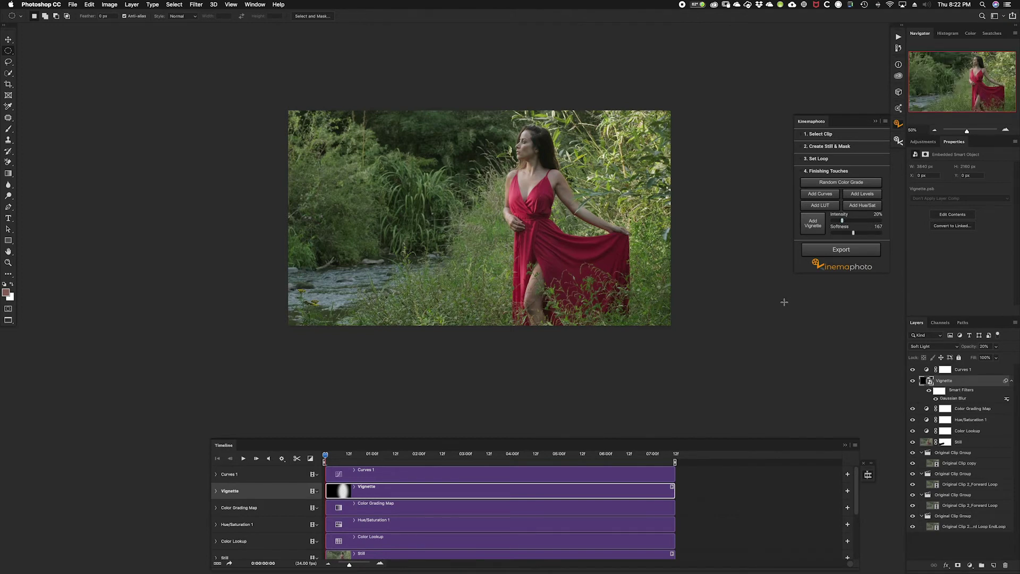
- Export the cinemagraph as an MP4 named "Woman in Red Dress 540" at Quarter Document Size, 960 x 540
click(818, 251)
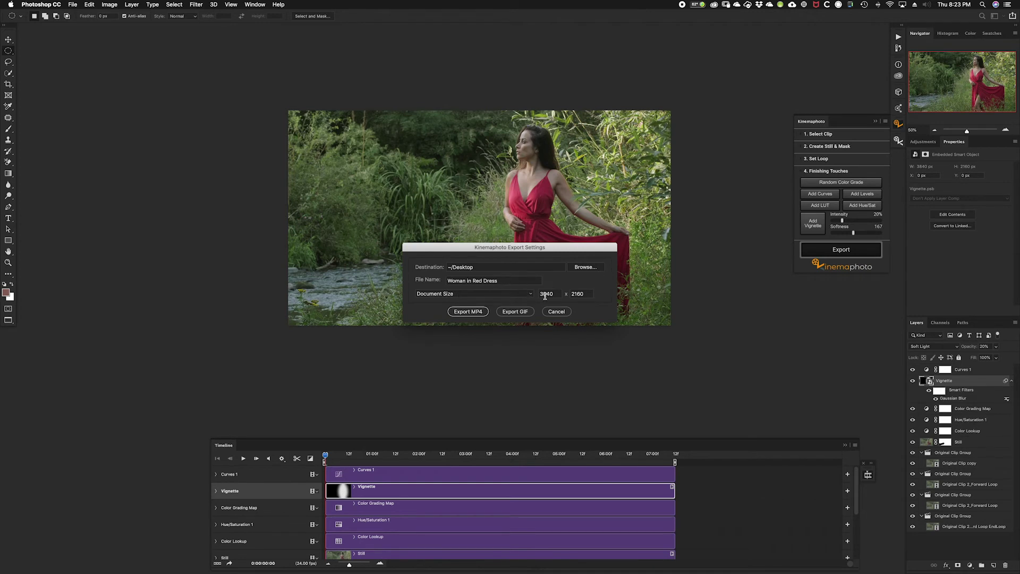
click(525, 296)
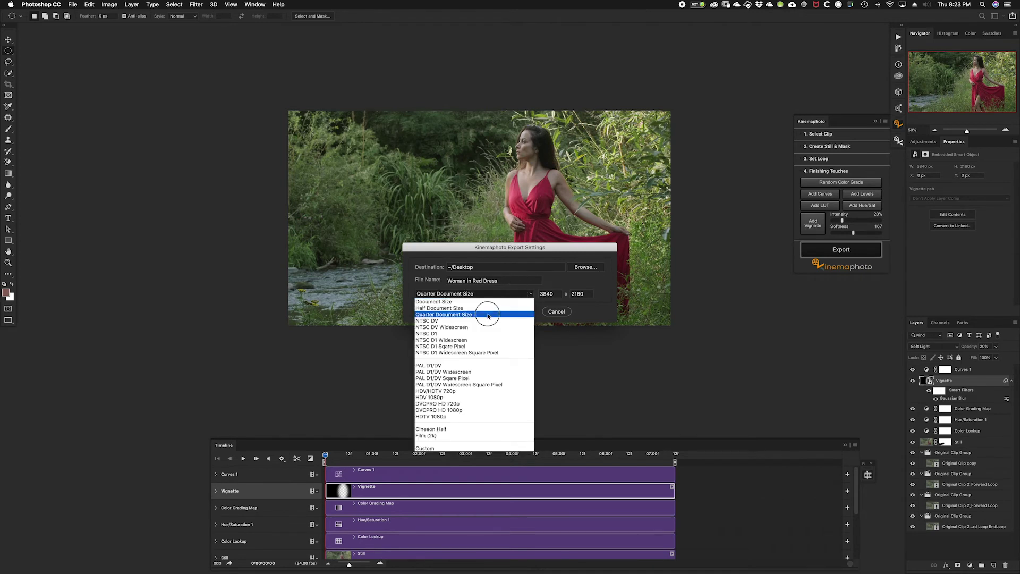
click(490, 311)
click(507, 280)
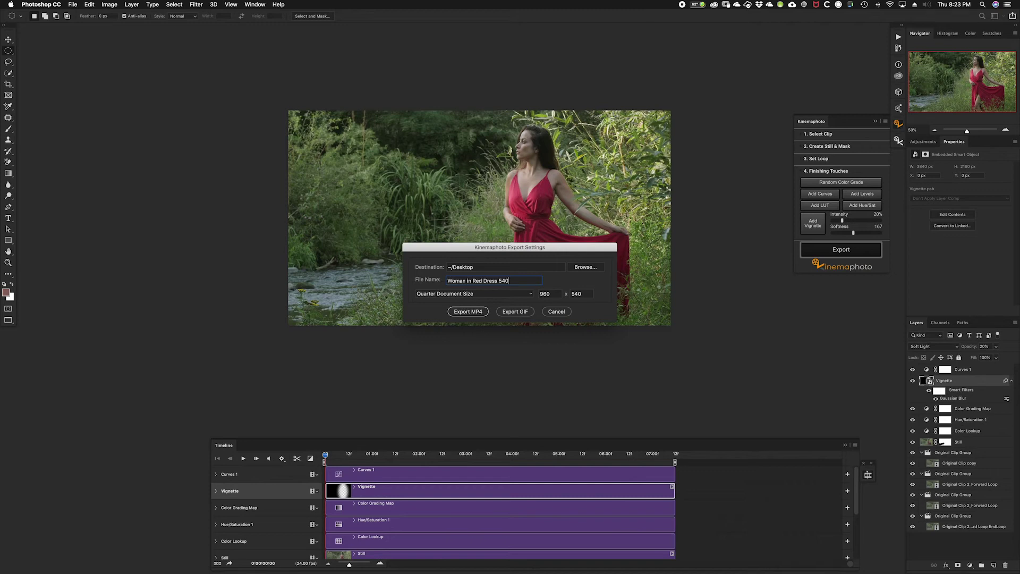
key(Return)
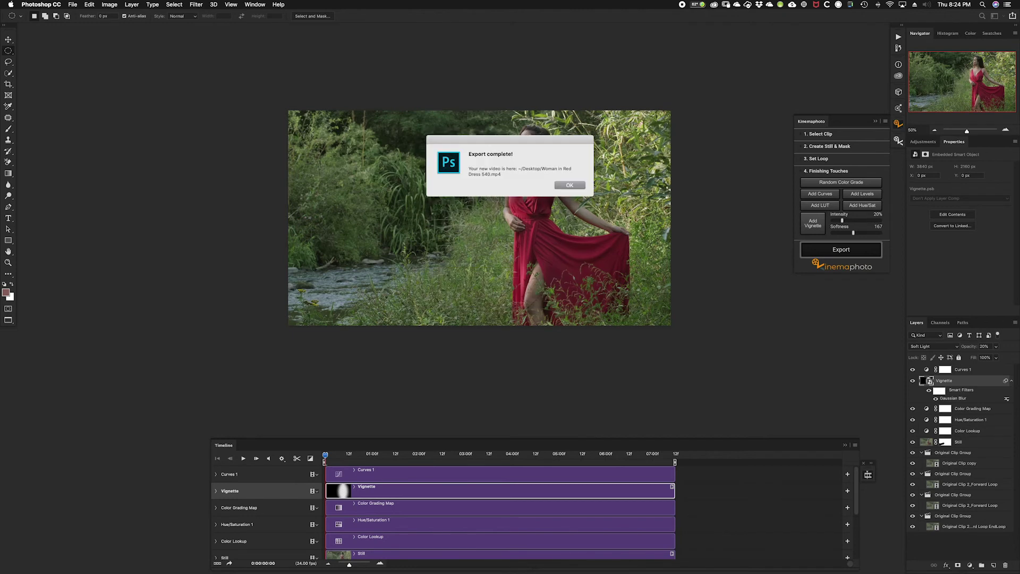
key(Return)
- Switch to QuickTime Player, enlarge and play the exported Woman in Red Dress 540.mp4, close it and return to Photoshop
key(Tab)
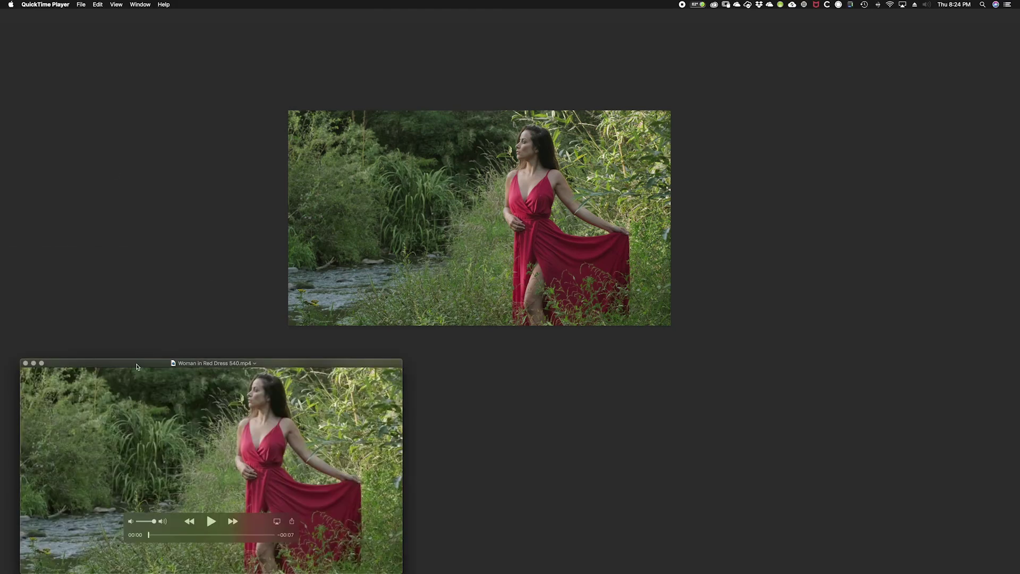
drag(136, 366, 214, 89)
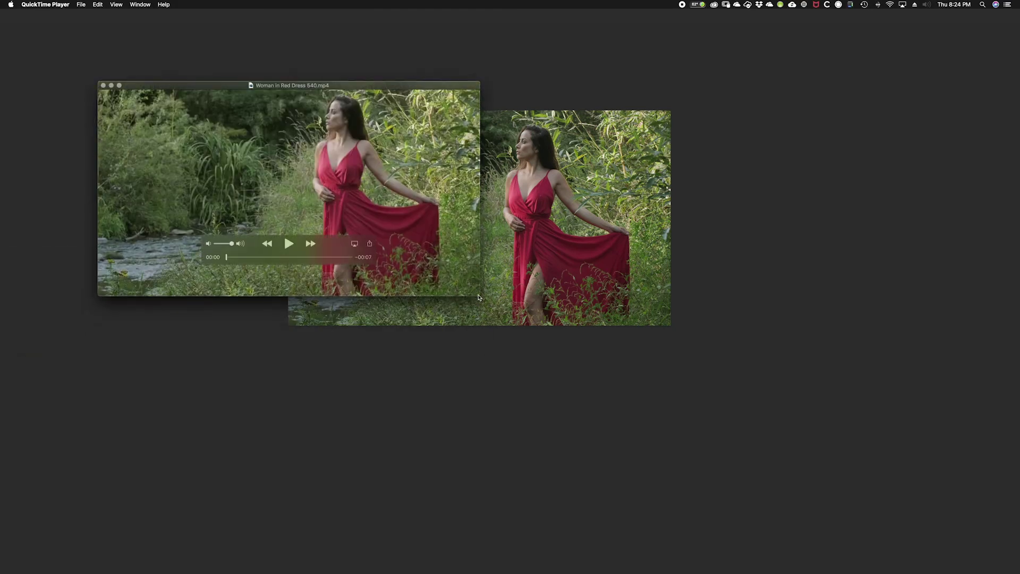
drag(478, 298, 598, 414)
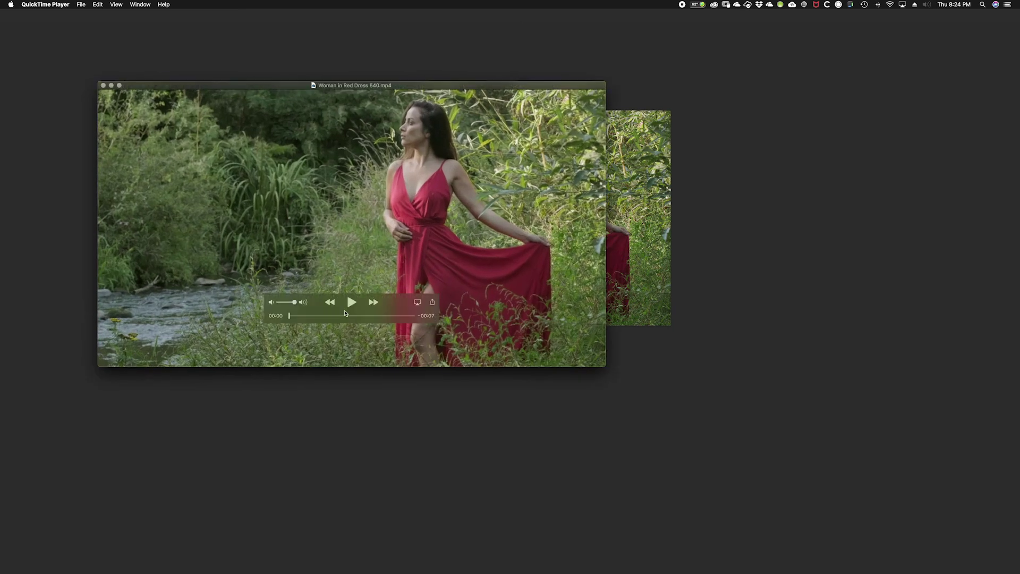
click(351, 303)
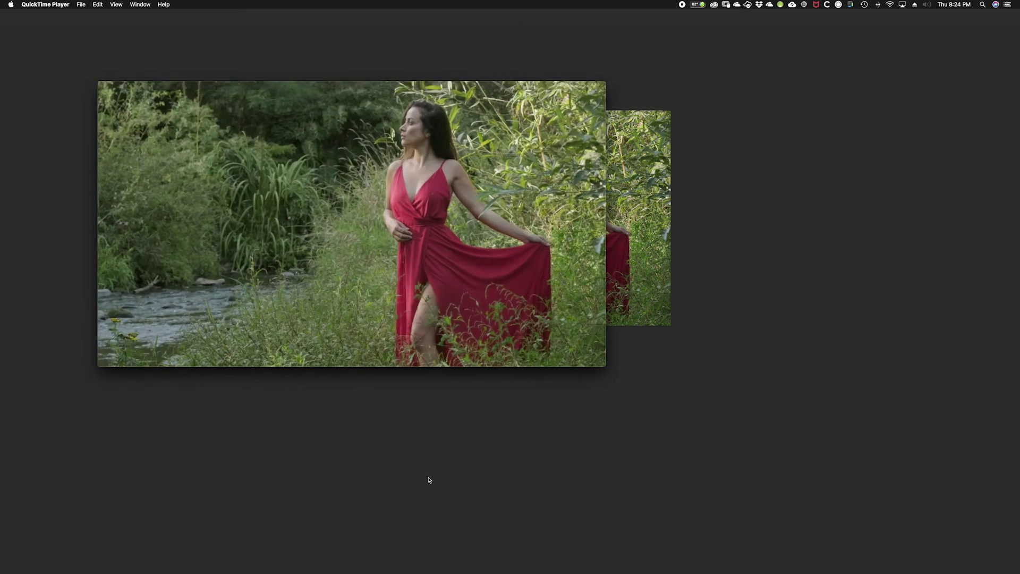
mouse_move(379, 195)
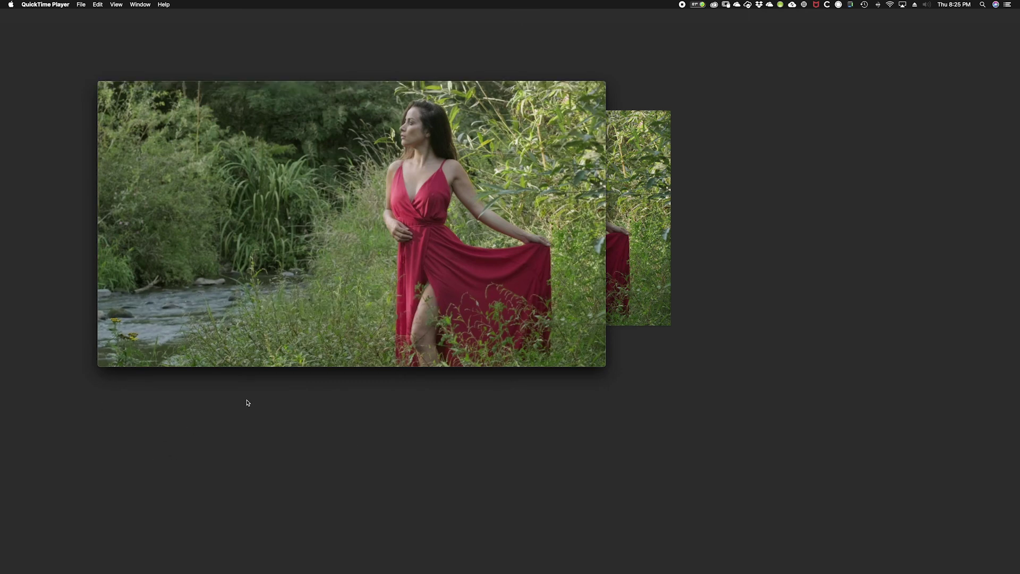
mouse_move(311, 221)
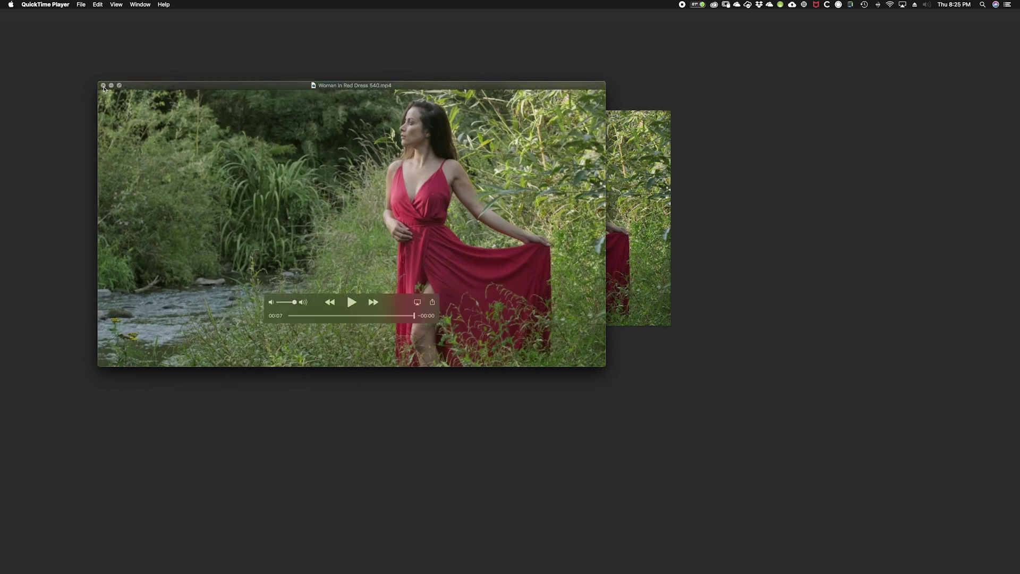
click(103, 86)
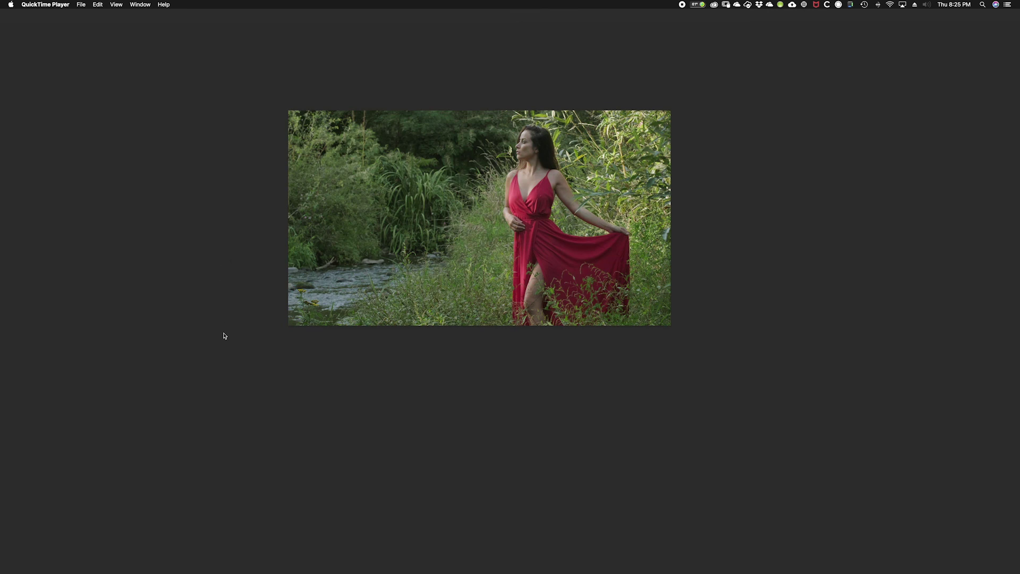
click(226, 362)
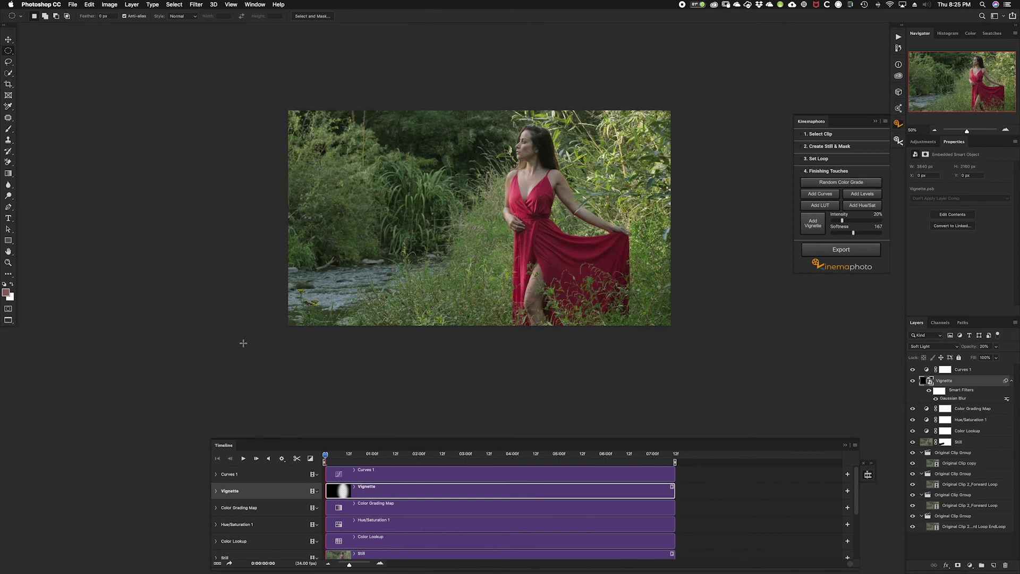